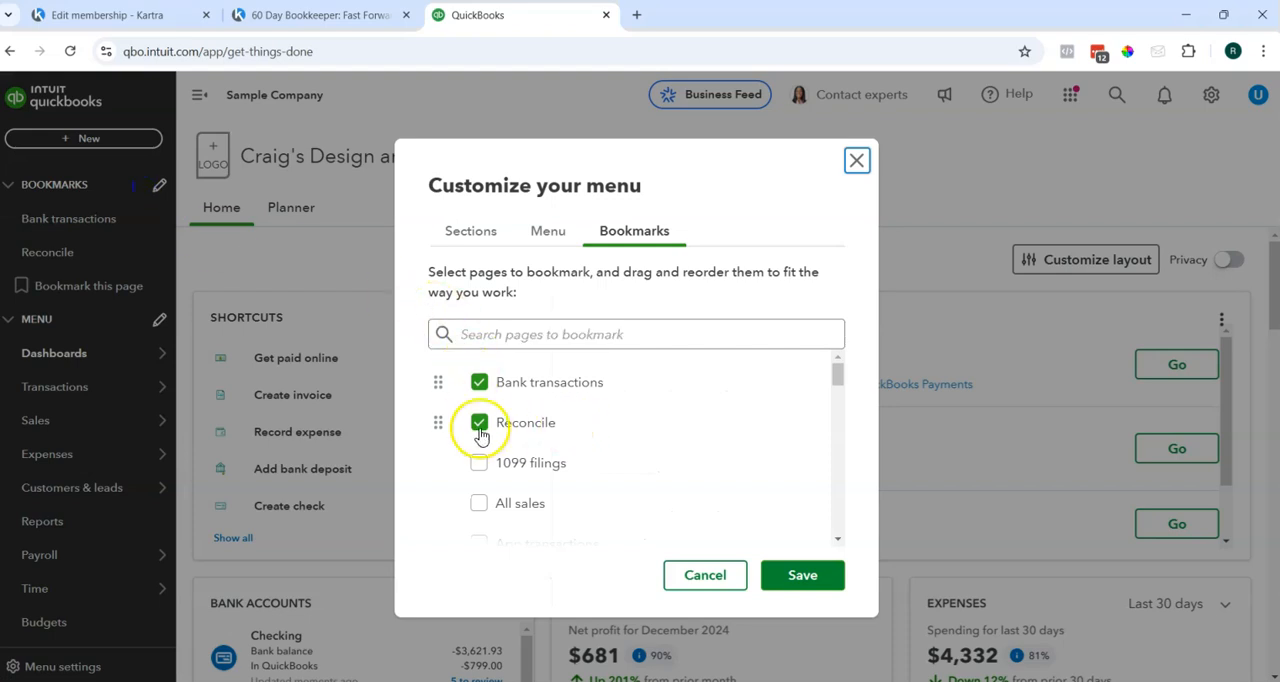
Save the menu with Bank transactions and Reconcile bookmarked, then open the reconciliation setup form and dismiss its introduction.
left_click(800, 574)
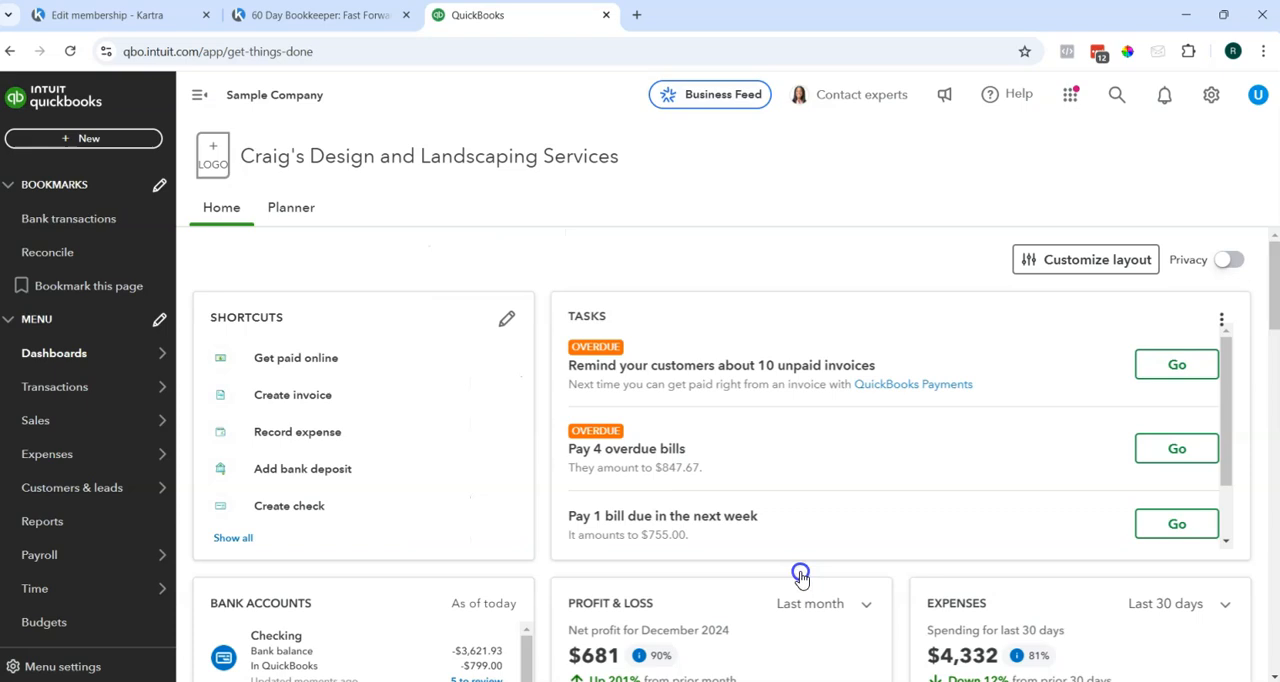
left_click(40, 257)
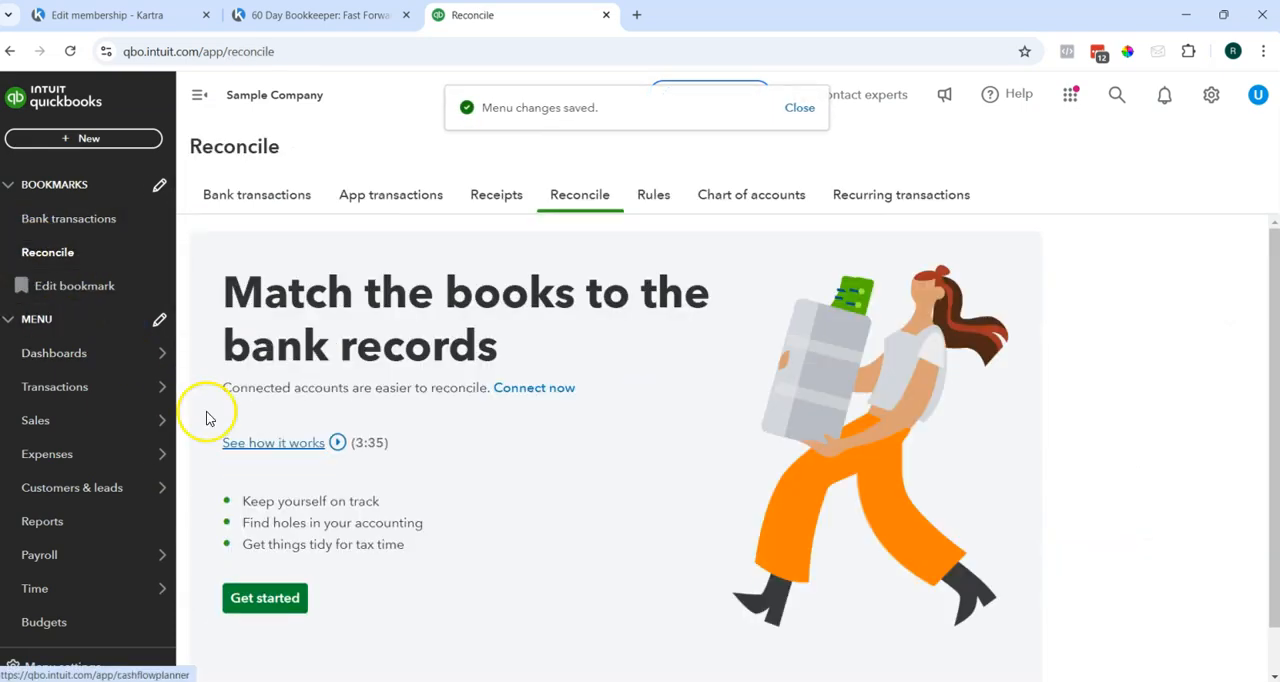
left_click(268, 598)
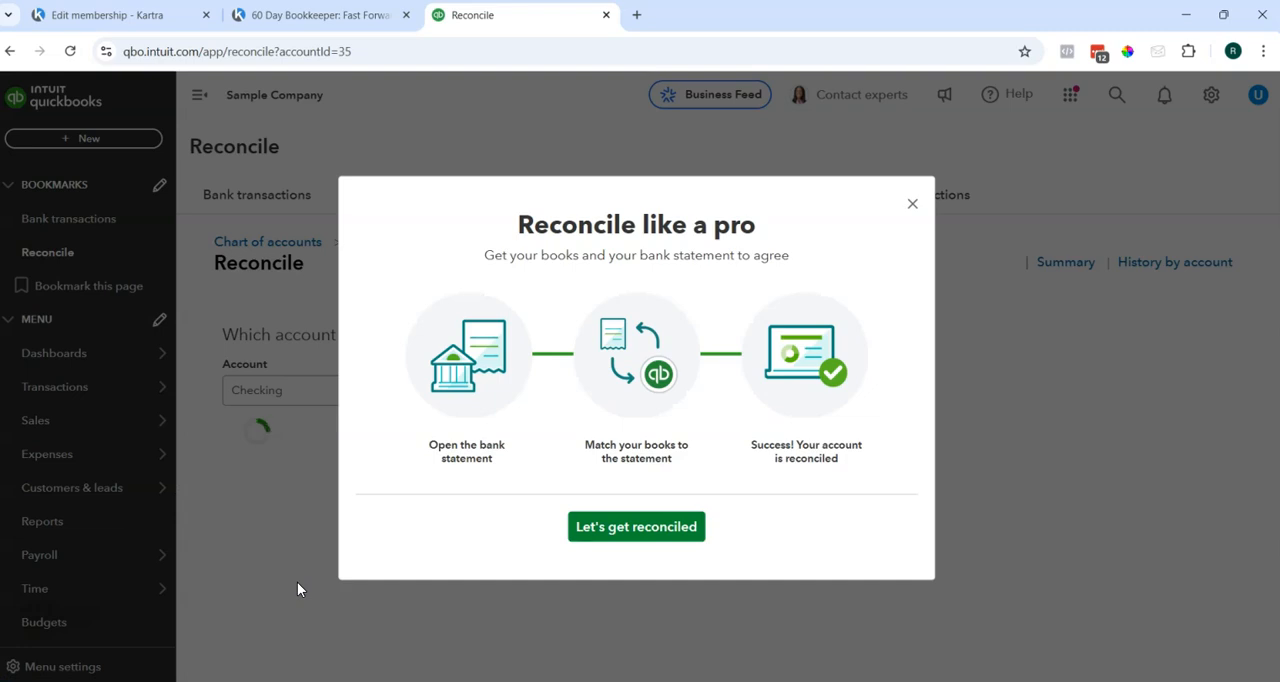
left_click(912, 204)
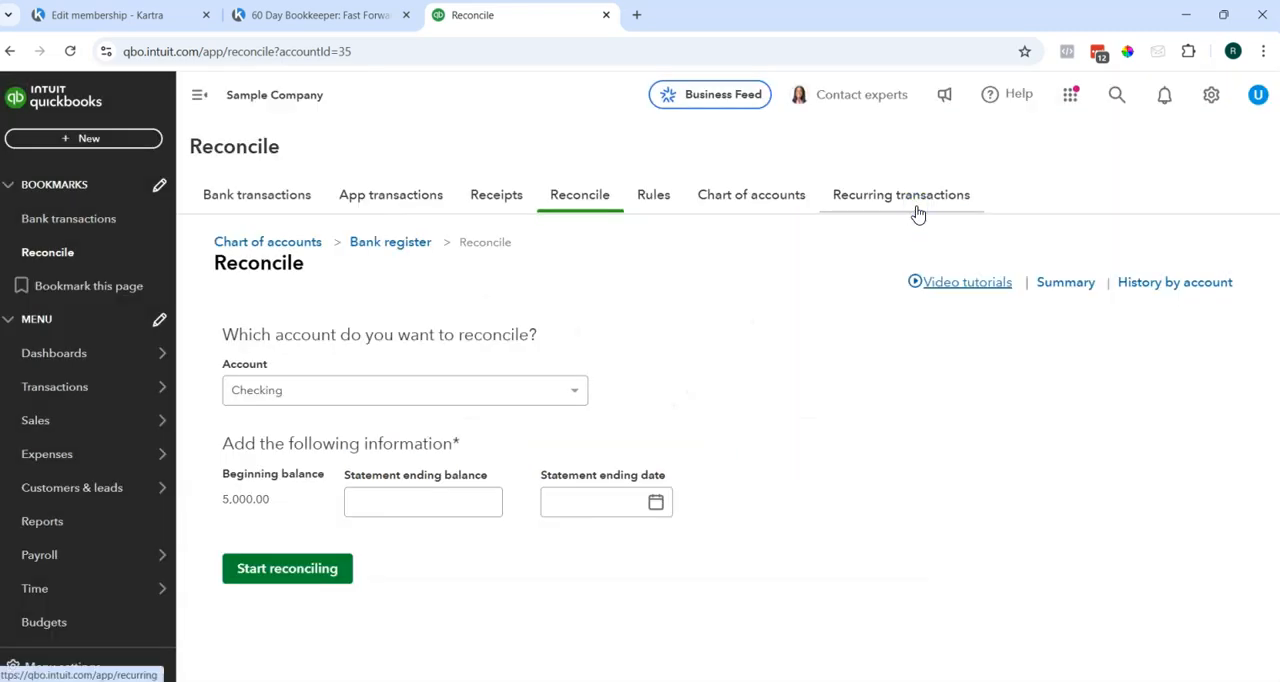
Look through the accounts available for reconciliation and the reconciliation summary, and return to the reconciliation setup form.
left_click(540, 390)
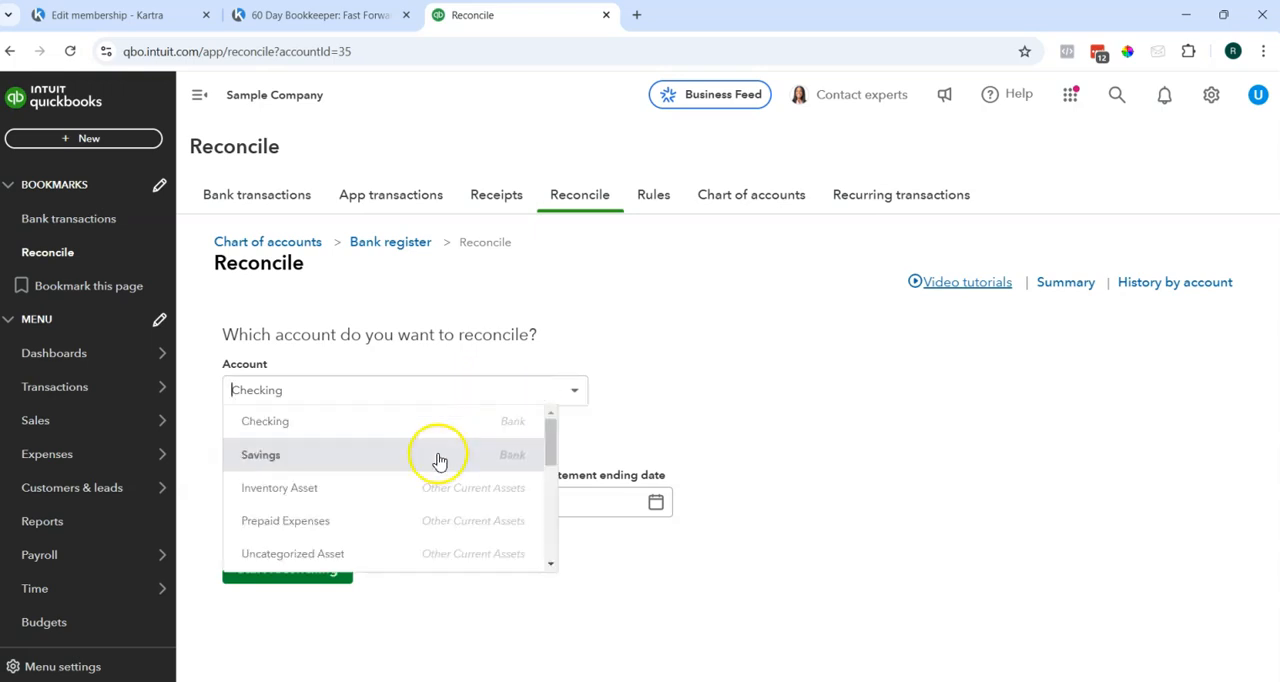
left_click(714, 378)
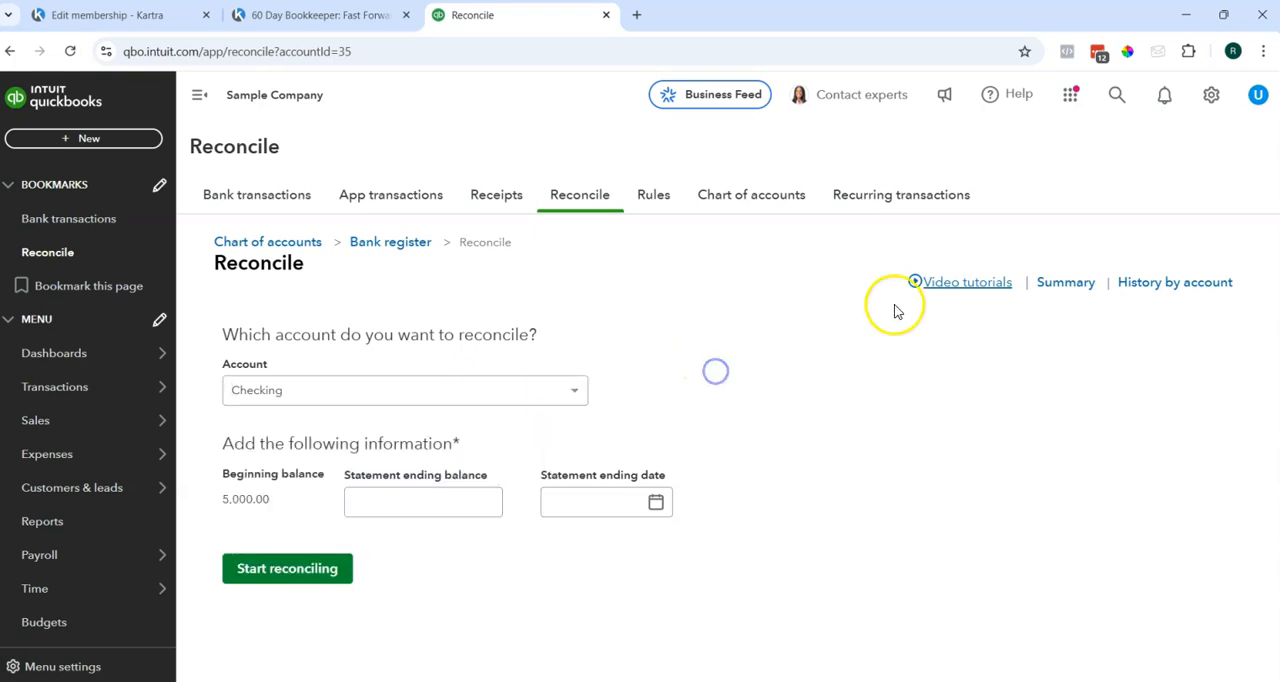
left_click(1065, 284)
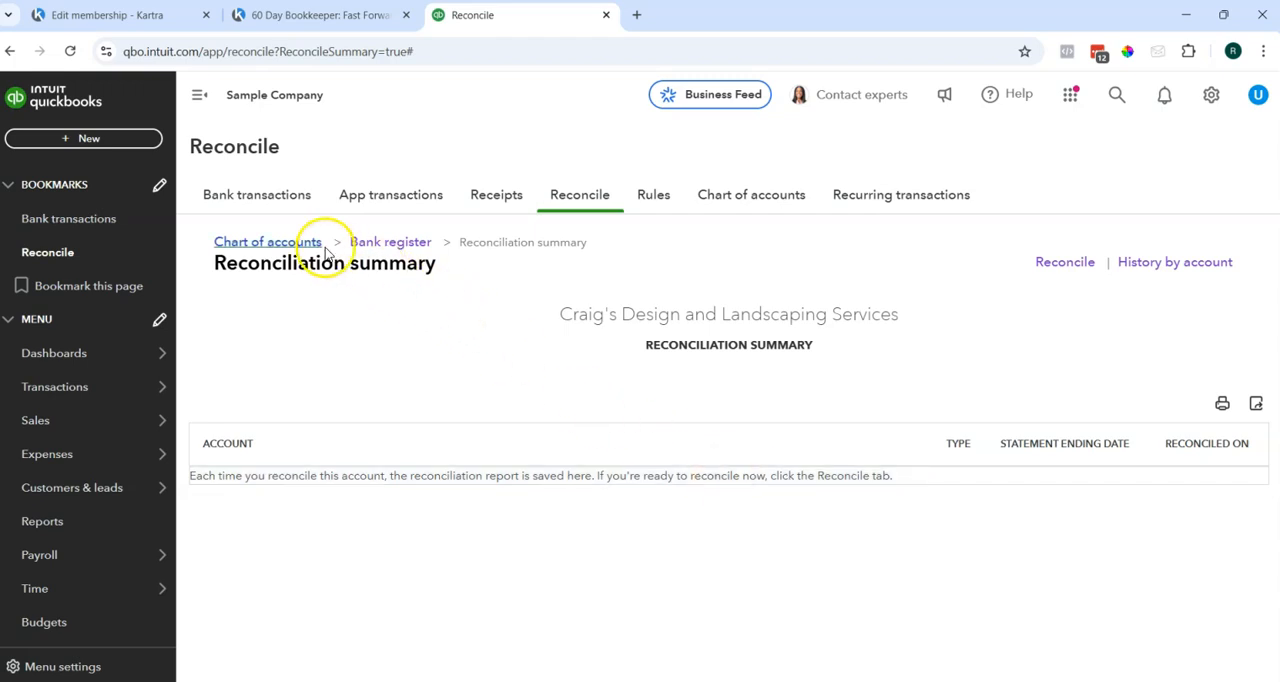
left_click(1064, 263)
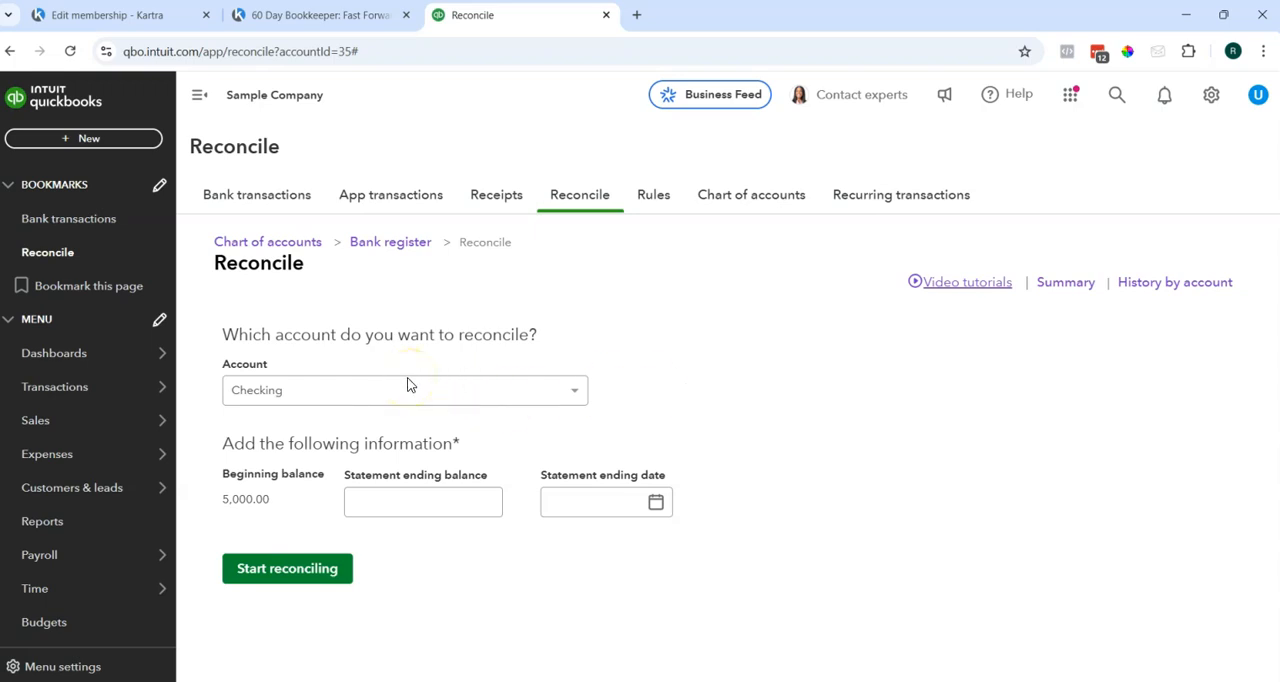
Enter a statement ending balance of 5,000.00 and ending date 12/31/2024 for Checking, and read the notice about uncategorized transactions.
left_click(426, 497)
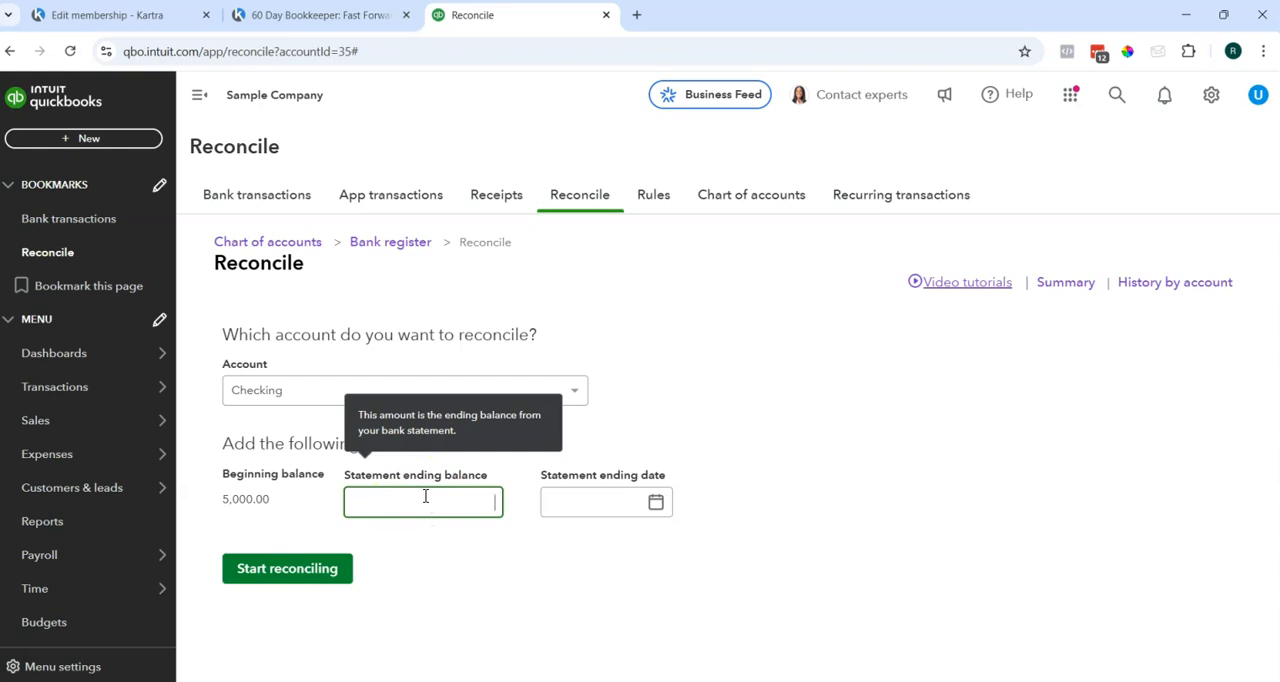
type("5000.00")
key("Tab")
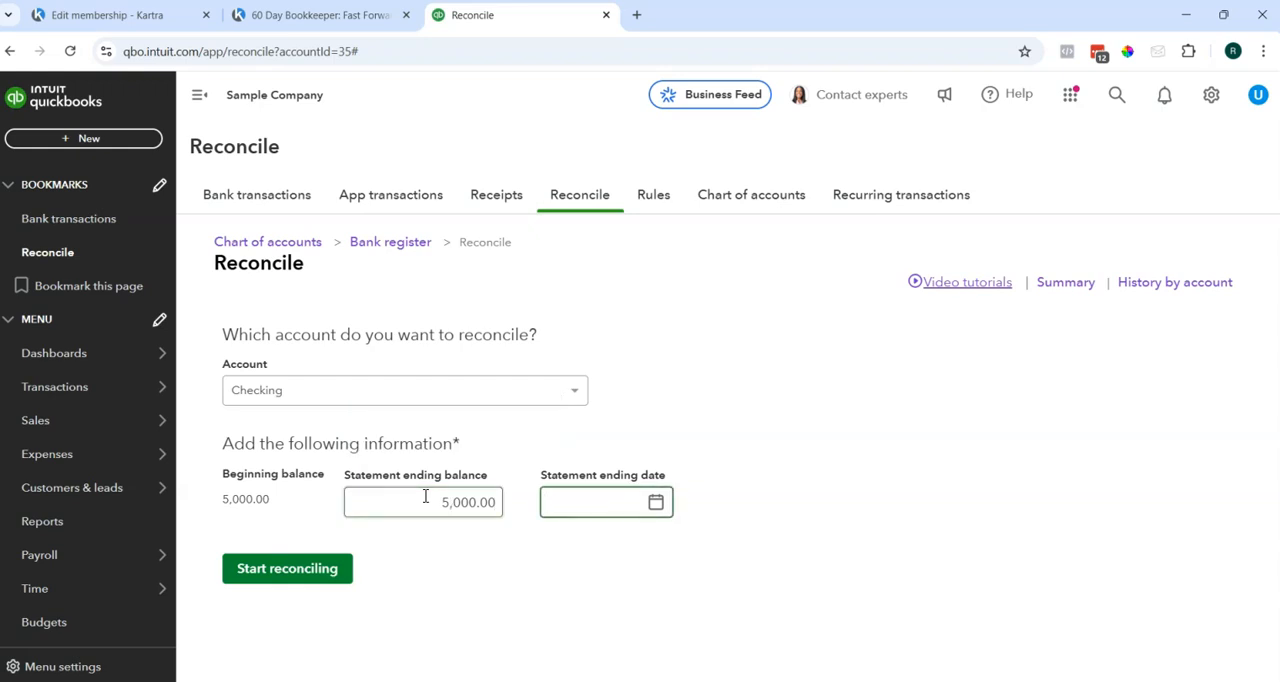
type("12/31/2024")
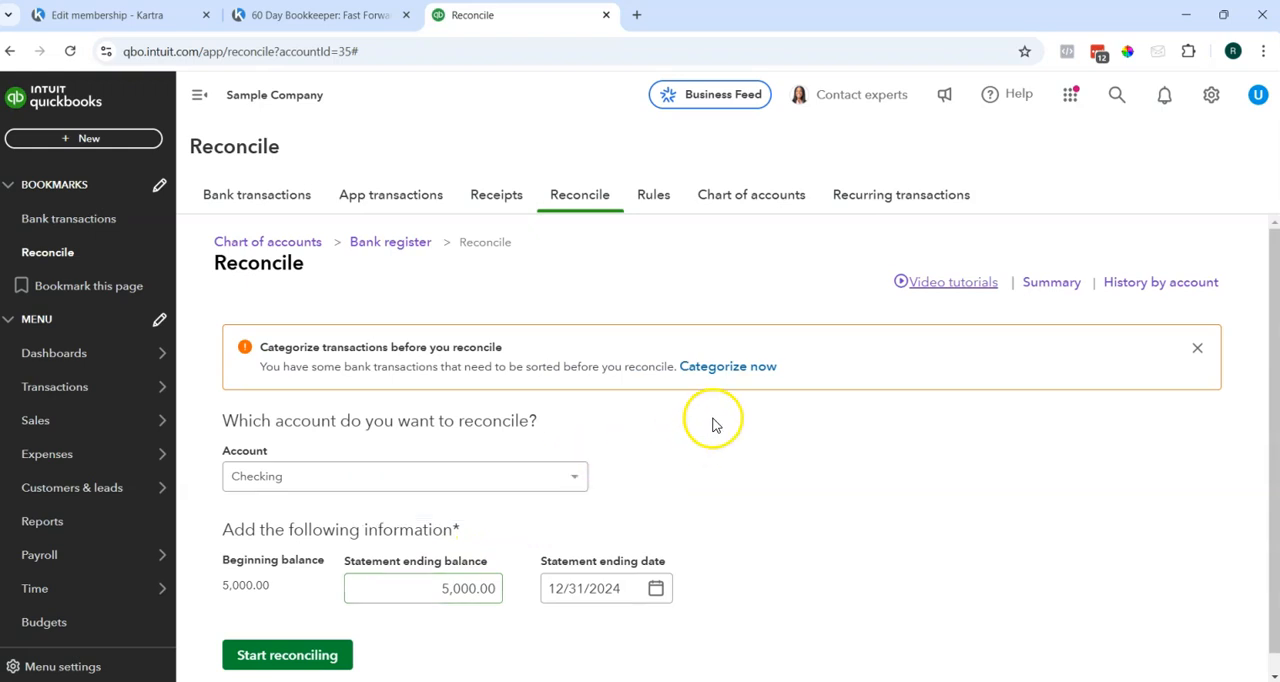
scroll(690, 450, "down", 1)
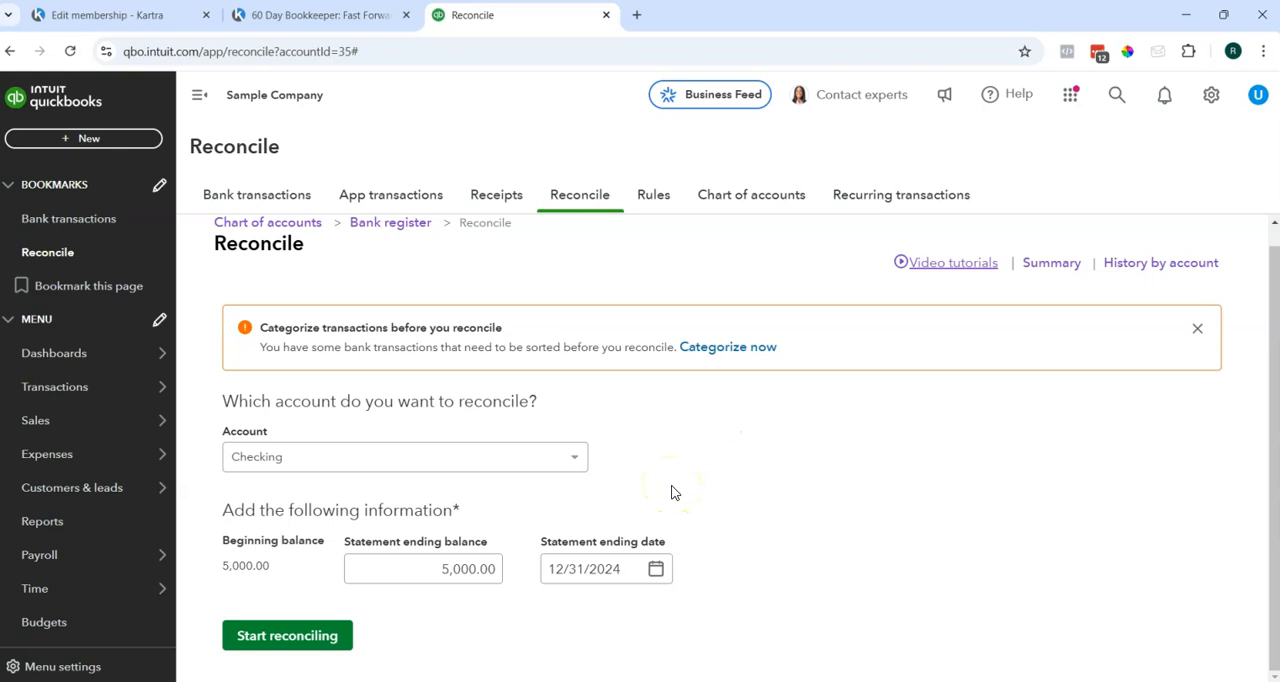
left_click_drag(284, 347, 655, 353)
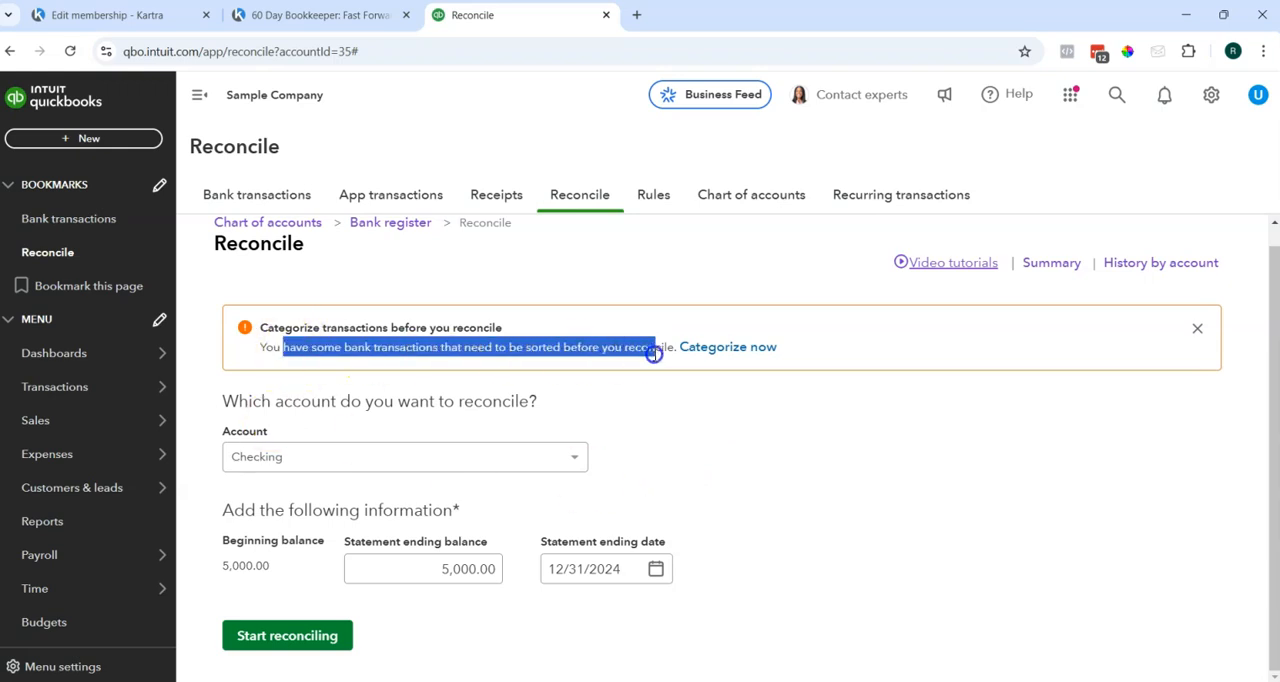
left_click(677, 360)
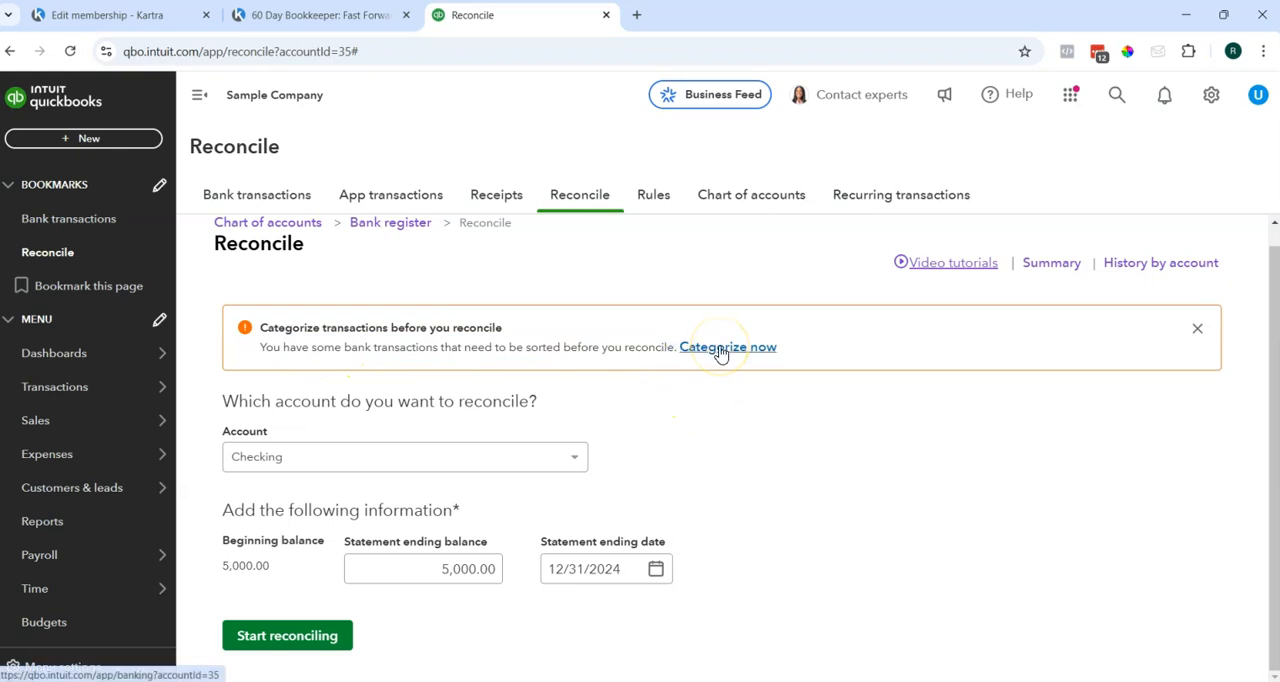
Open the Checking transactions awaiting categorization and accept the suggested matches for the four December 2024 entries.
left_click(720, 349)
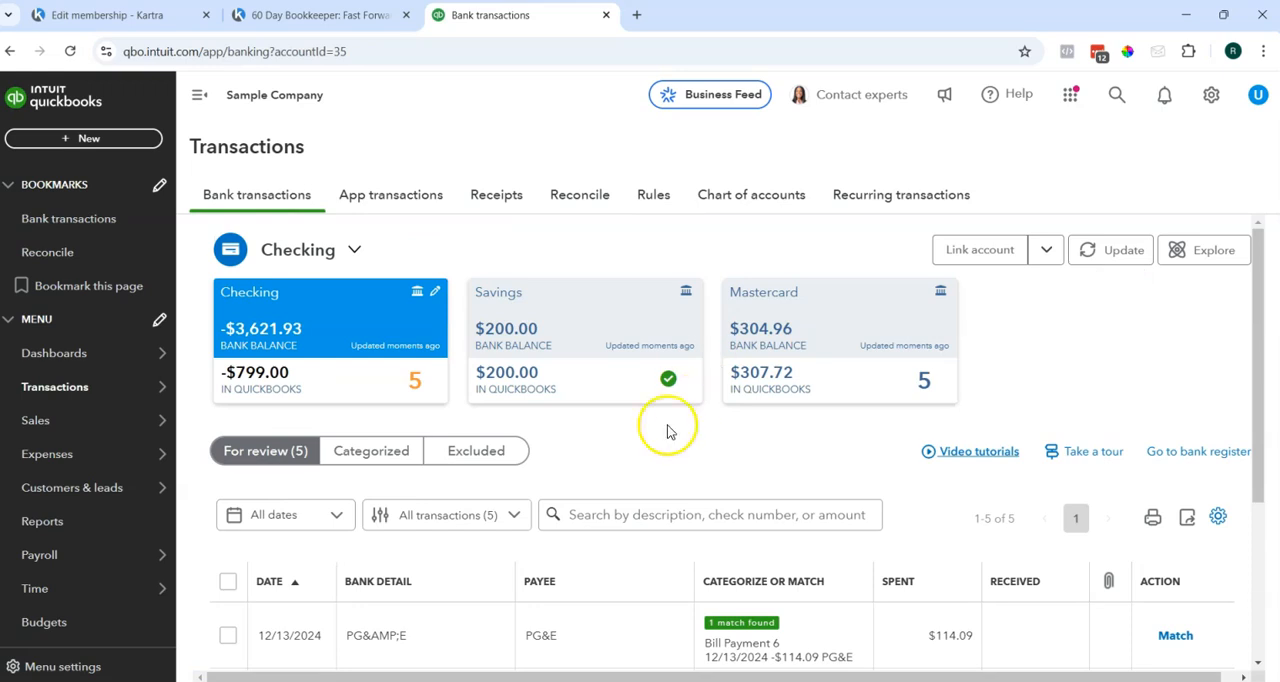
scroll(560, 488, "down", 2)
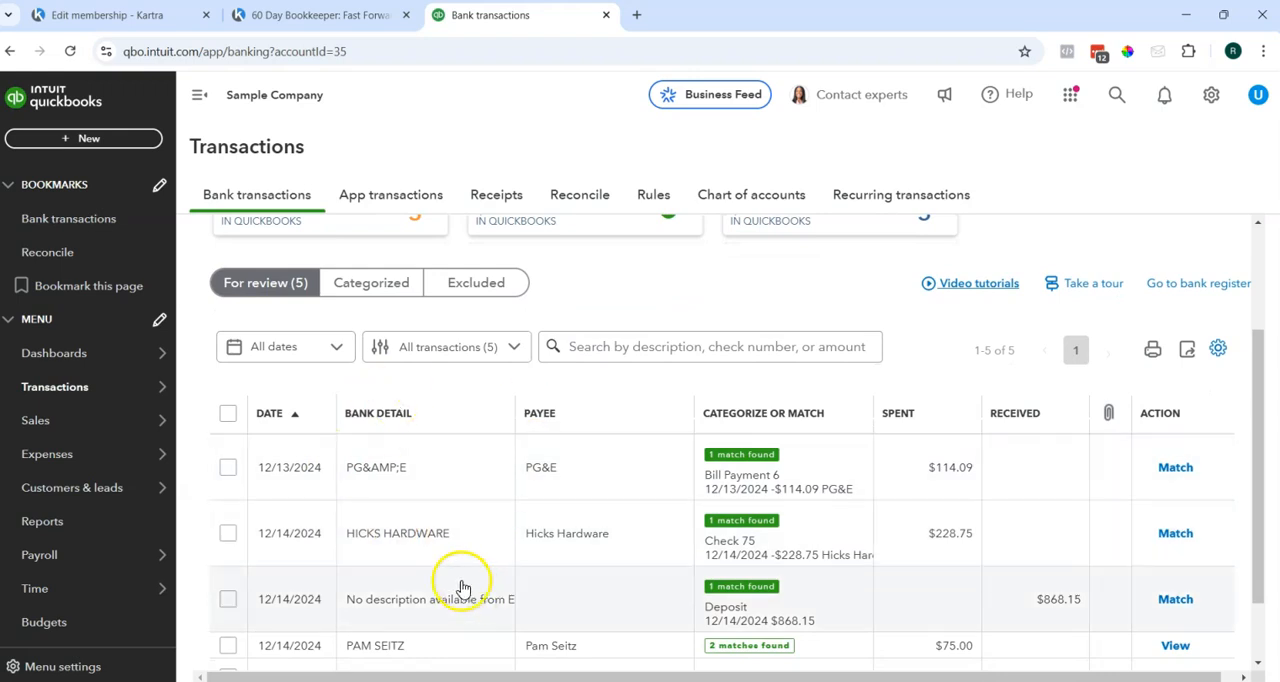
scroll(477, 517, "down", 1)
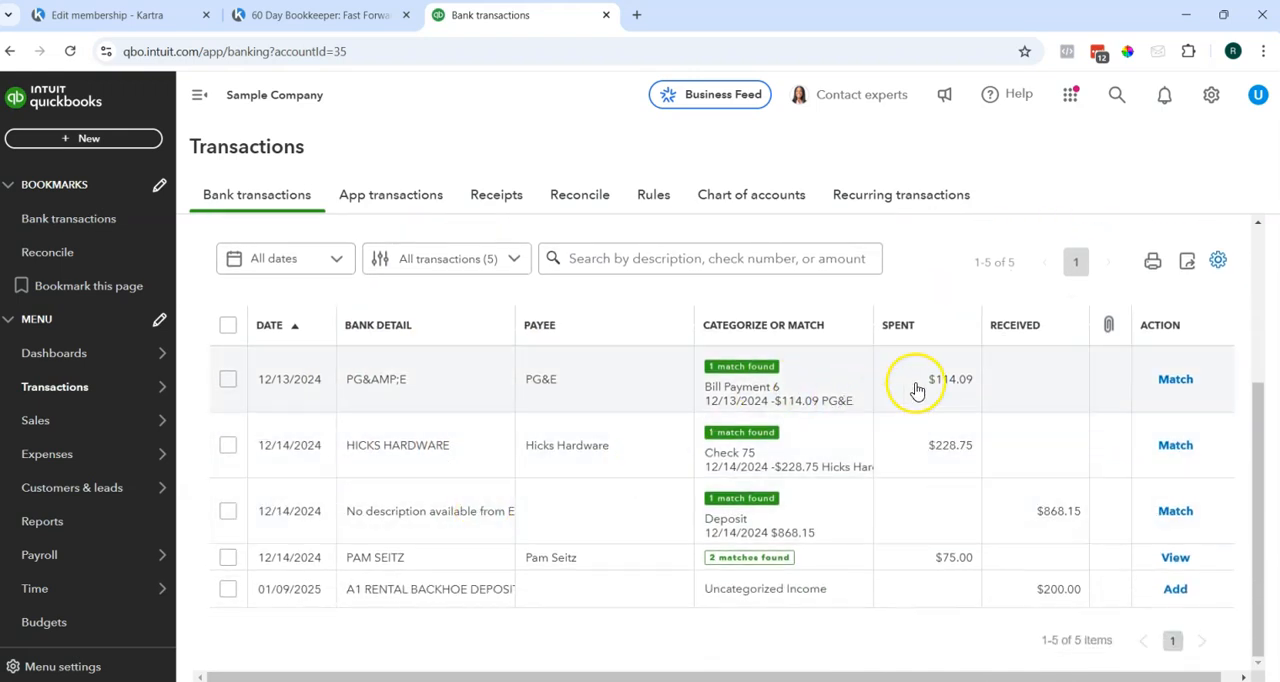
left_click(1170, 382)
left_click(1180, 446)
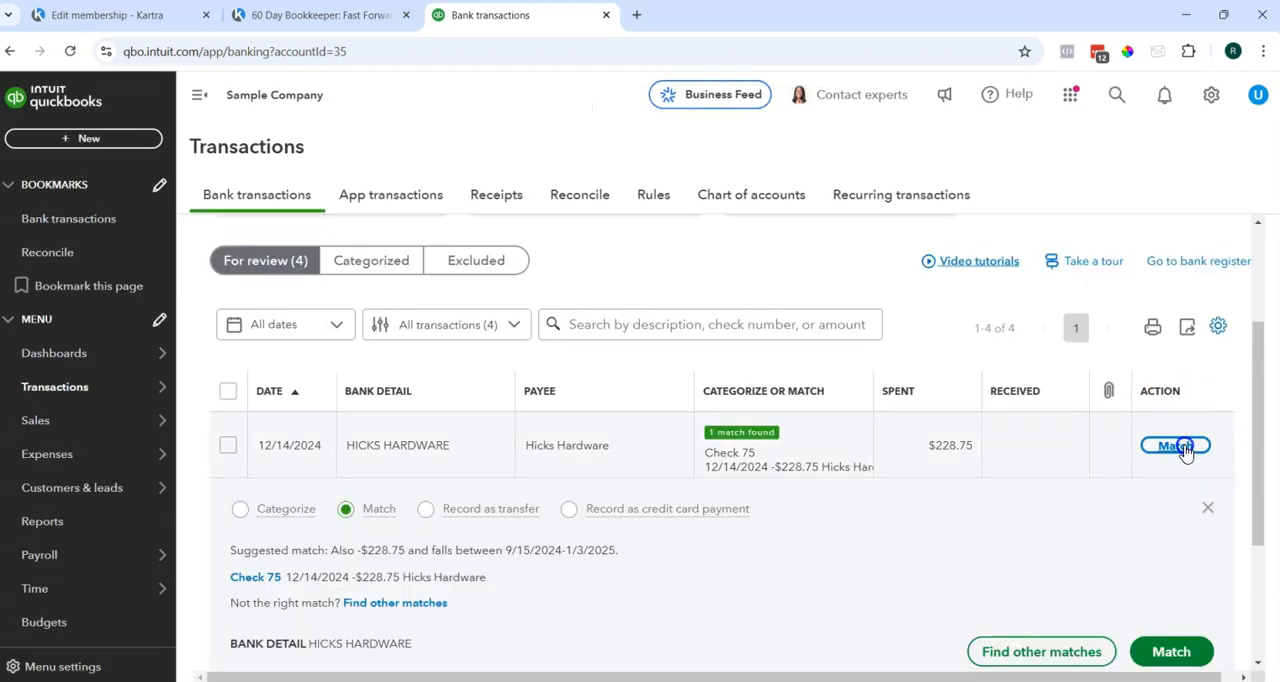
left_click(1168, 511)
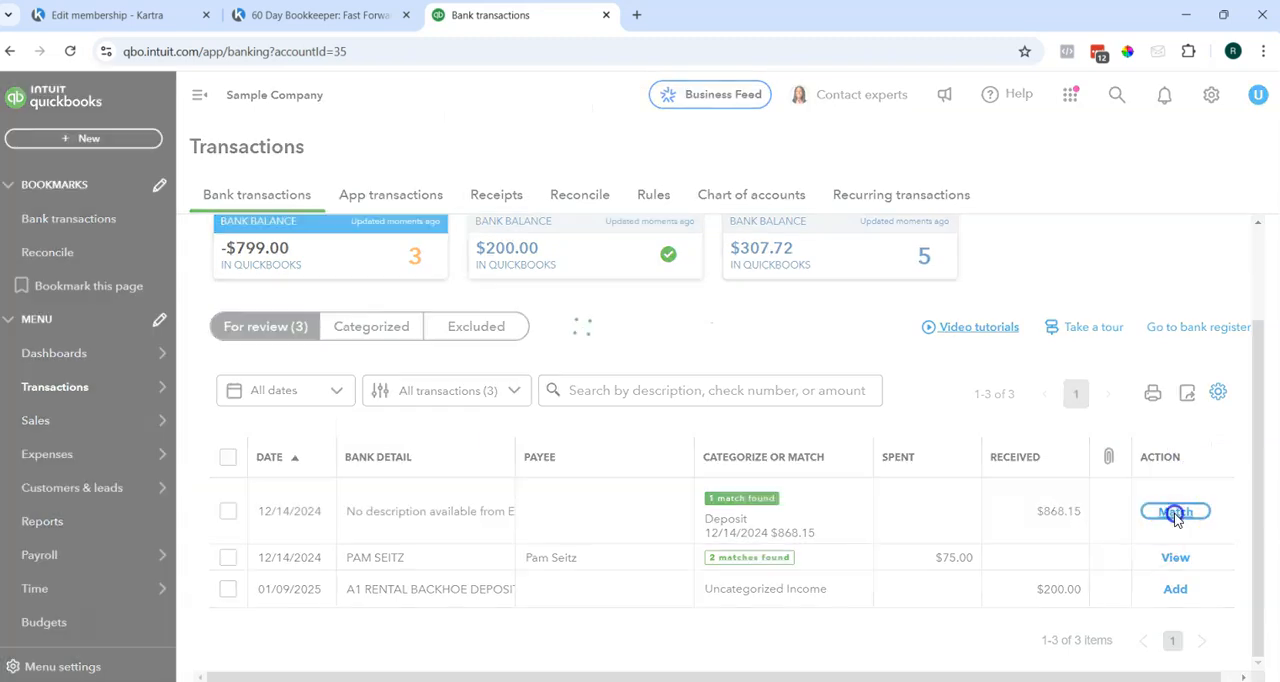
left_click(620, 563)
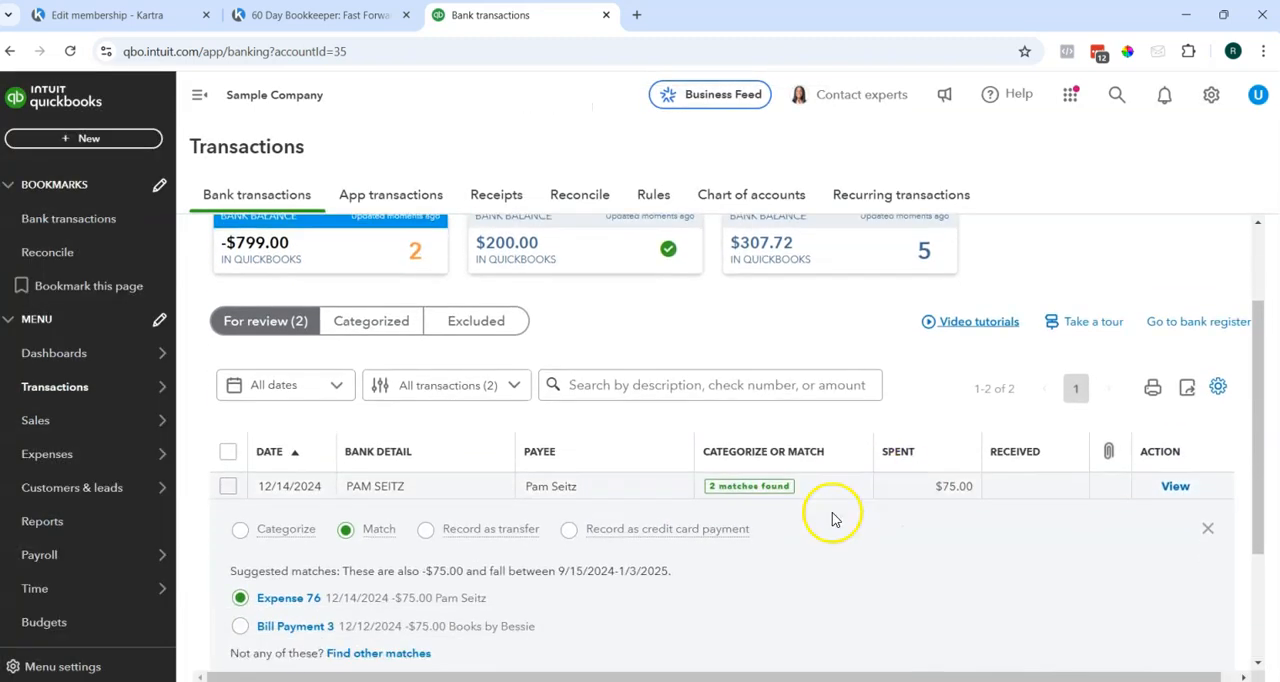
left_click(1190, 607)
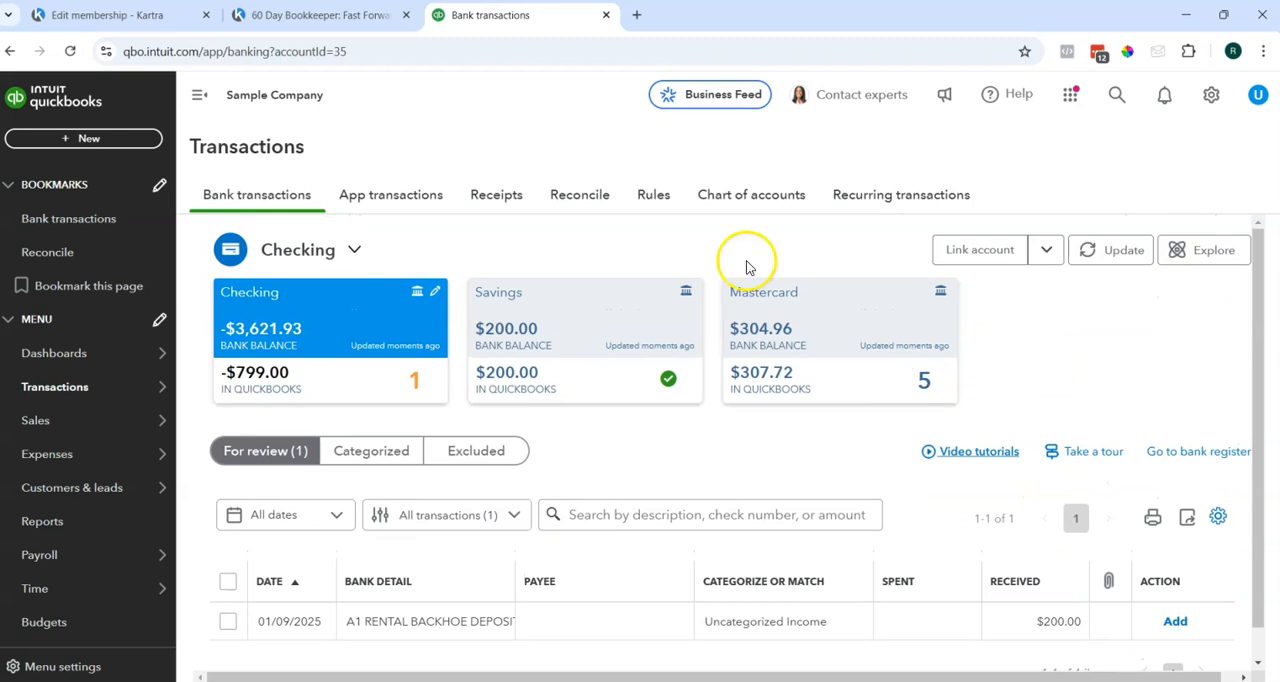
Return to the reconciliation form and start reconciling Checking with a statement ending balance of 5,000.00 and ending date 12/31/2024.
left_click(591, 196)
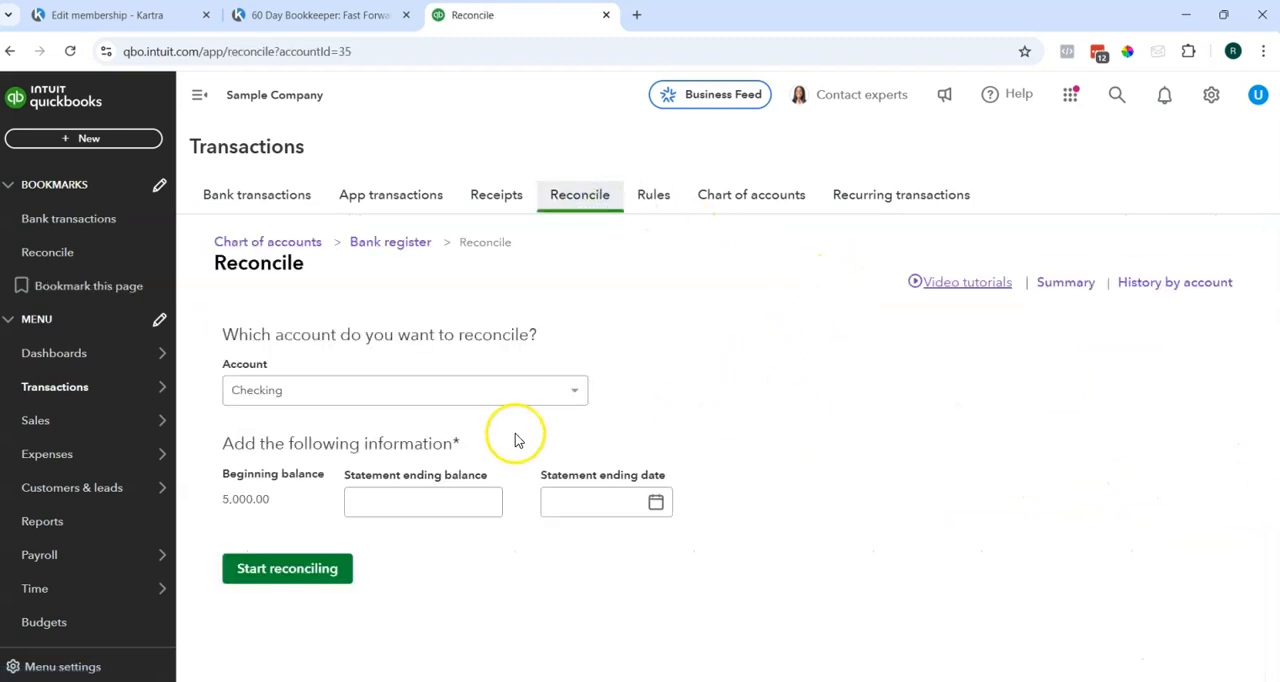
left_click(474, 494)
type("5000")
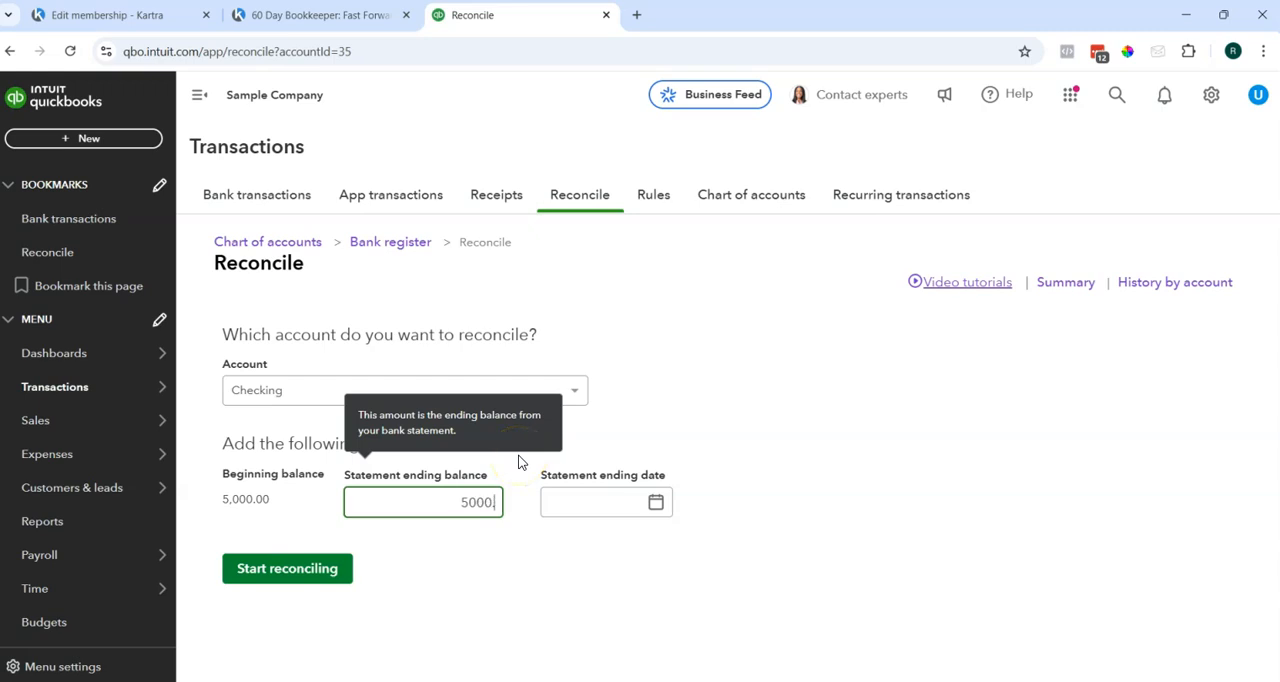
key("Tab")
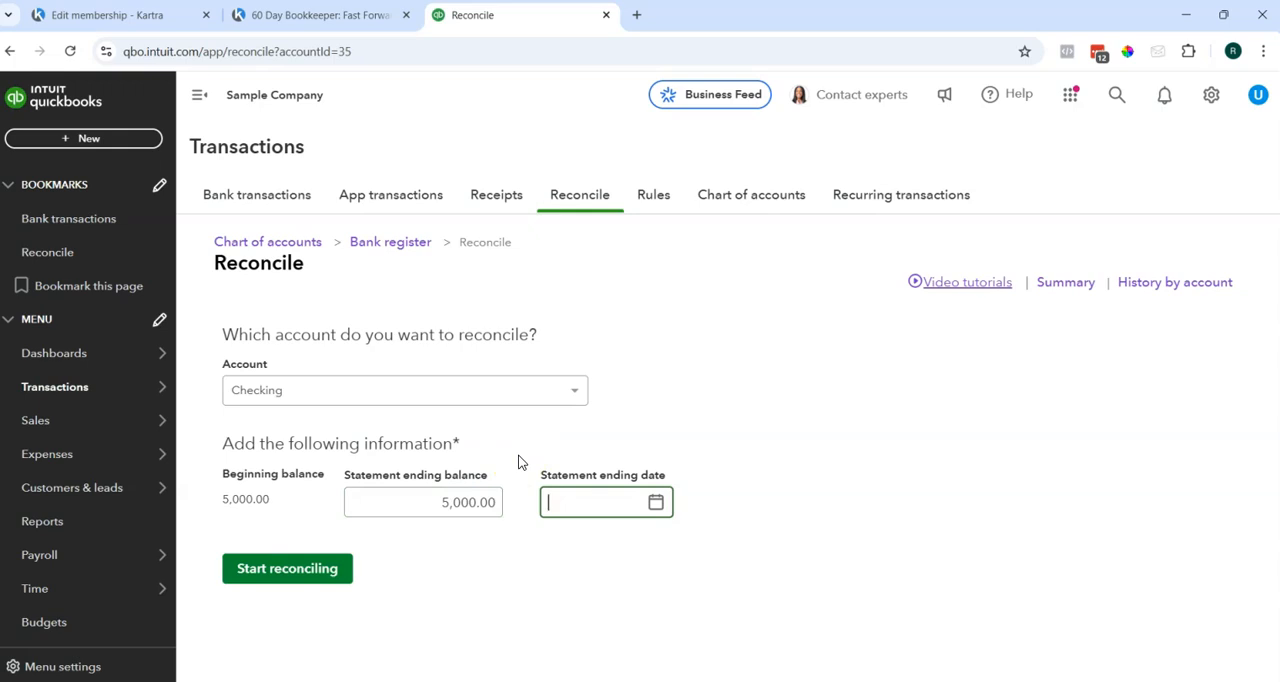
type("12/31/24")
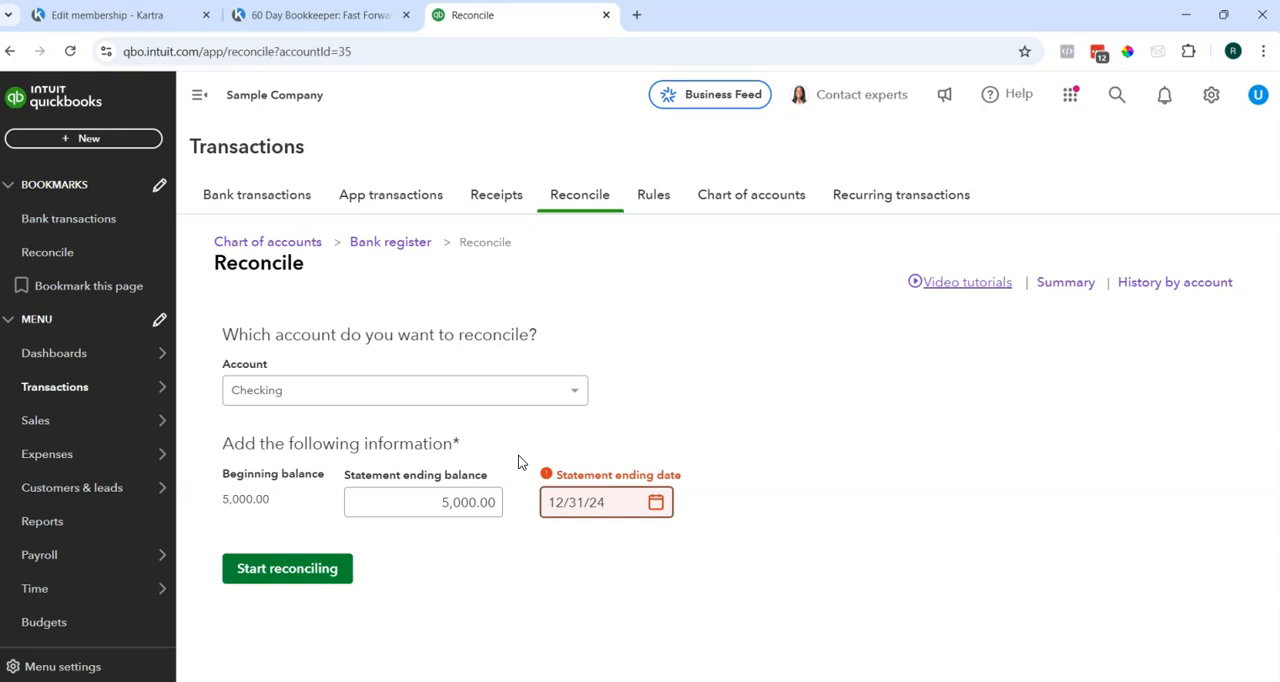
left_click(592, 531)
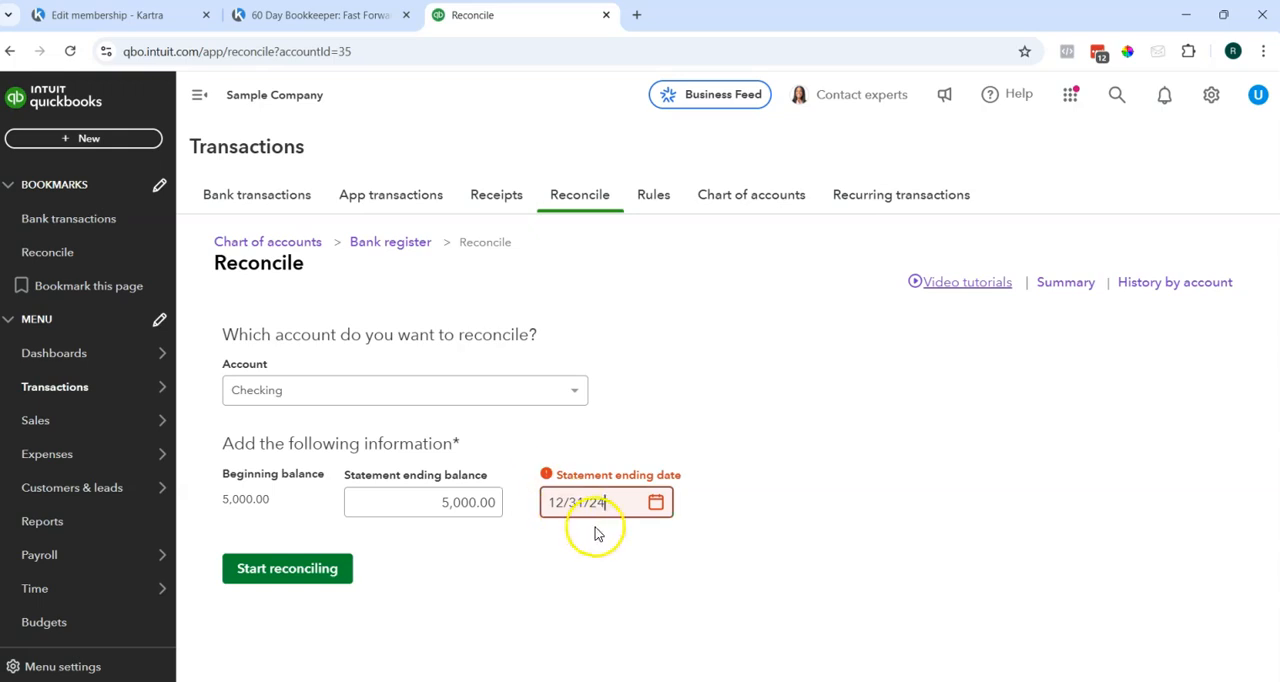
left_click(629, 540)
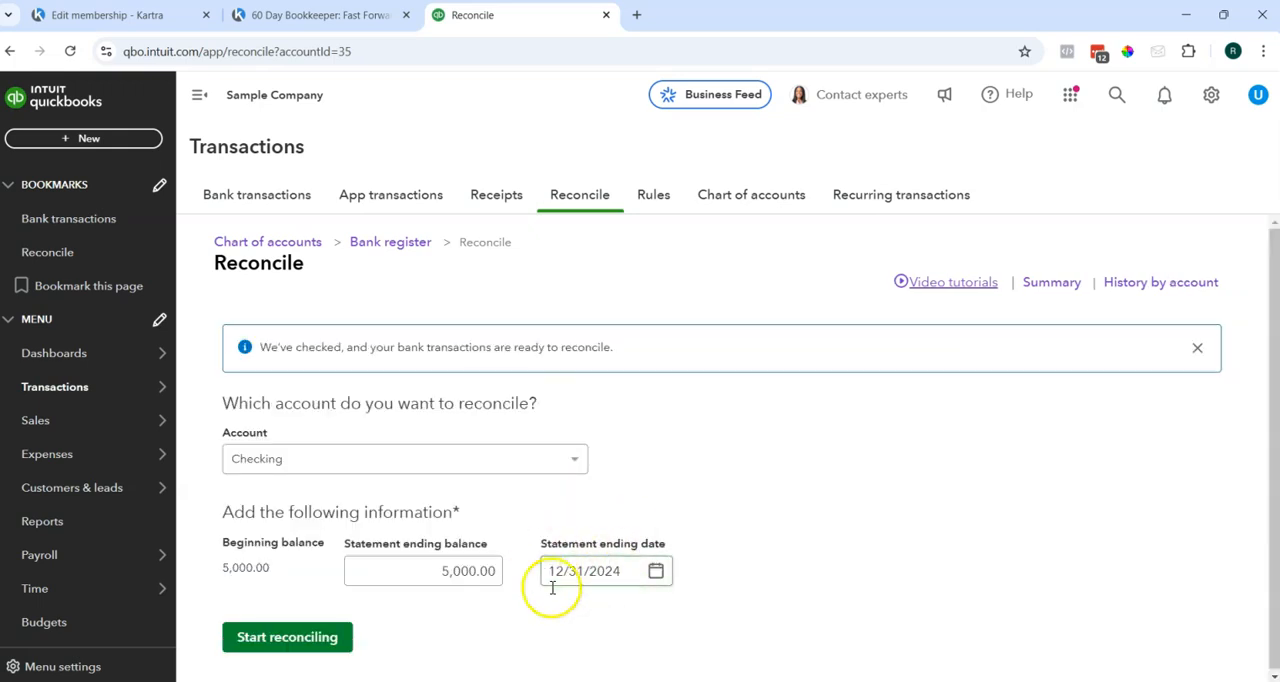
left_click(336, 639)
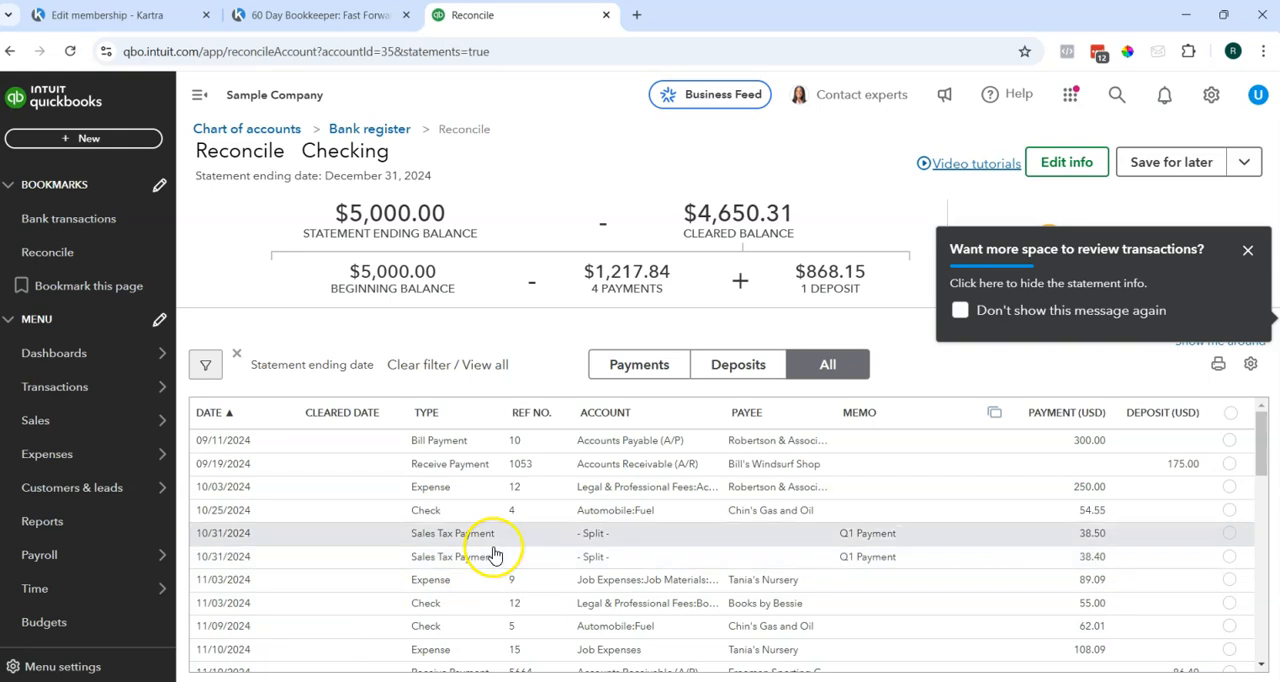
Dismiss both reconciliation tips and stop the tip about seeing even more transactions from showing again.
left_click(1246, 254)
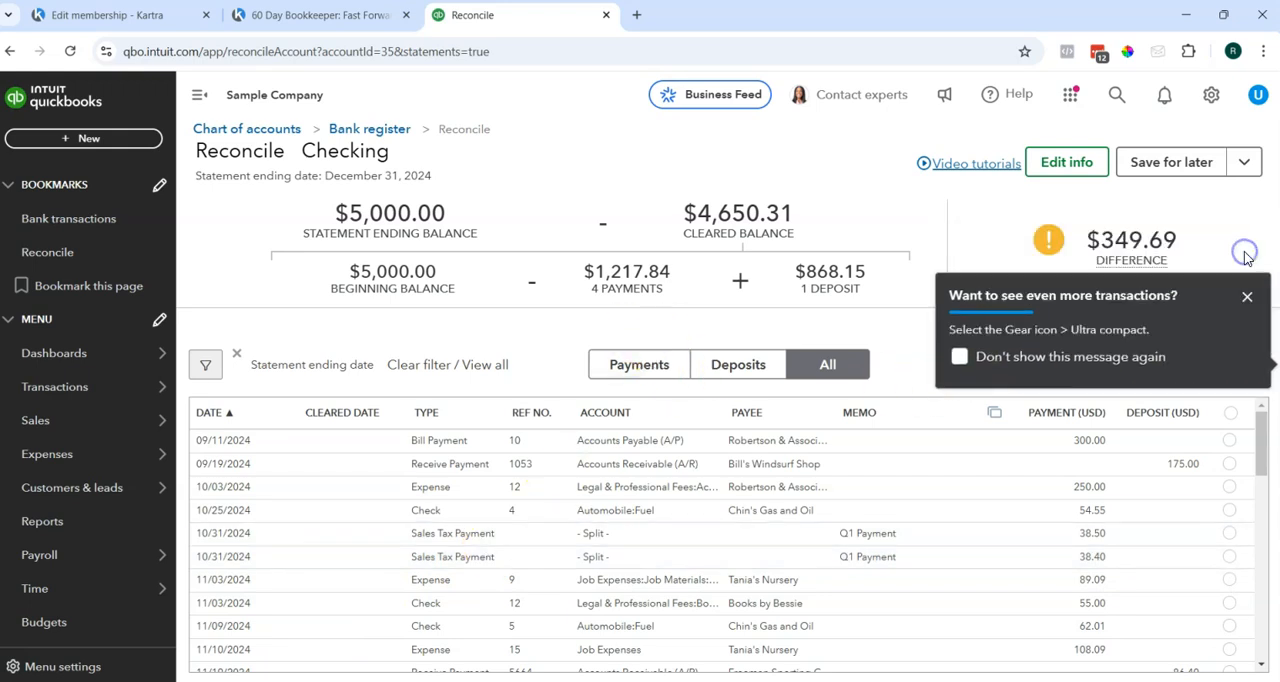
left_click(959, 358)
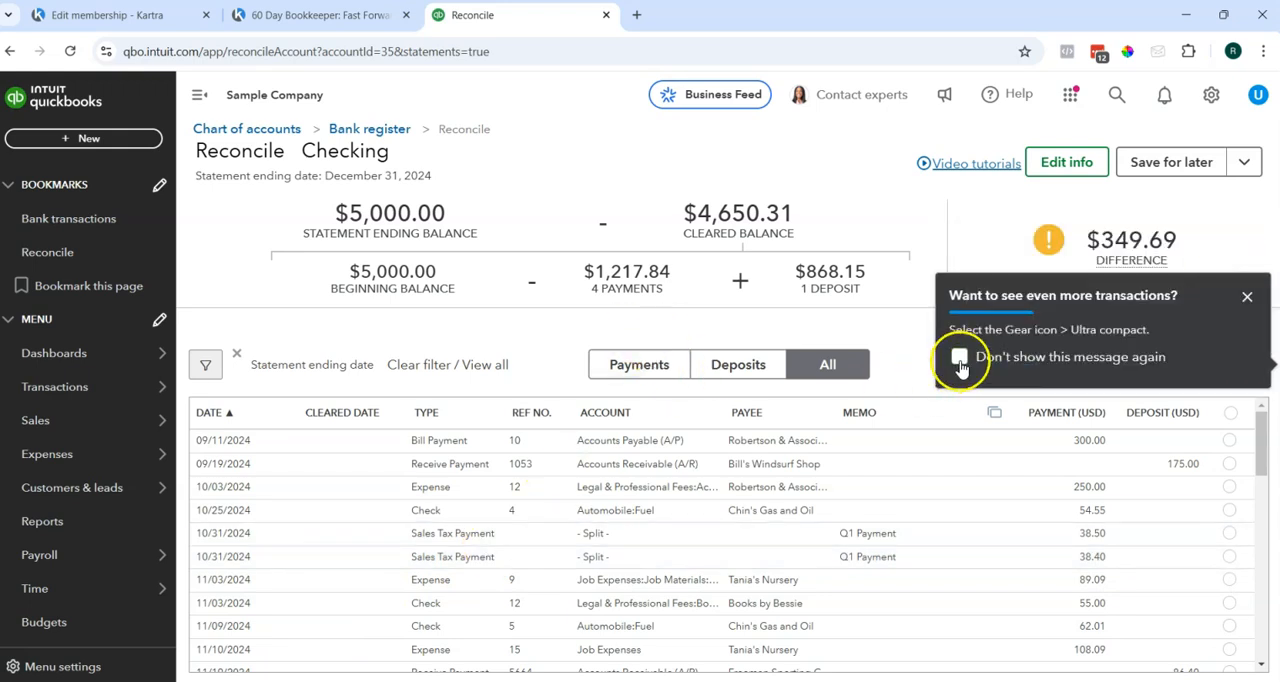
left_click(1247, 296)
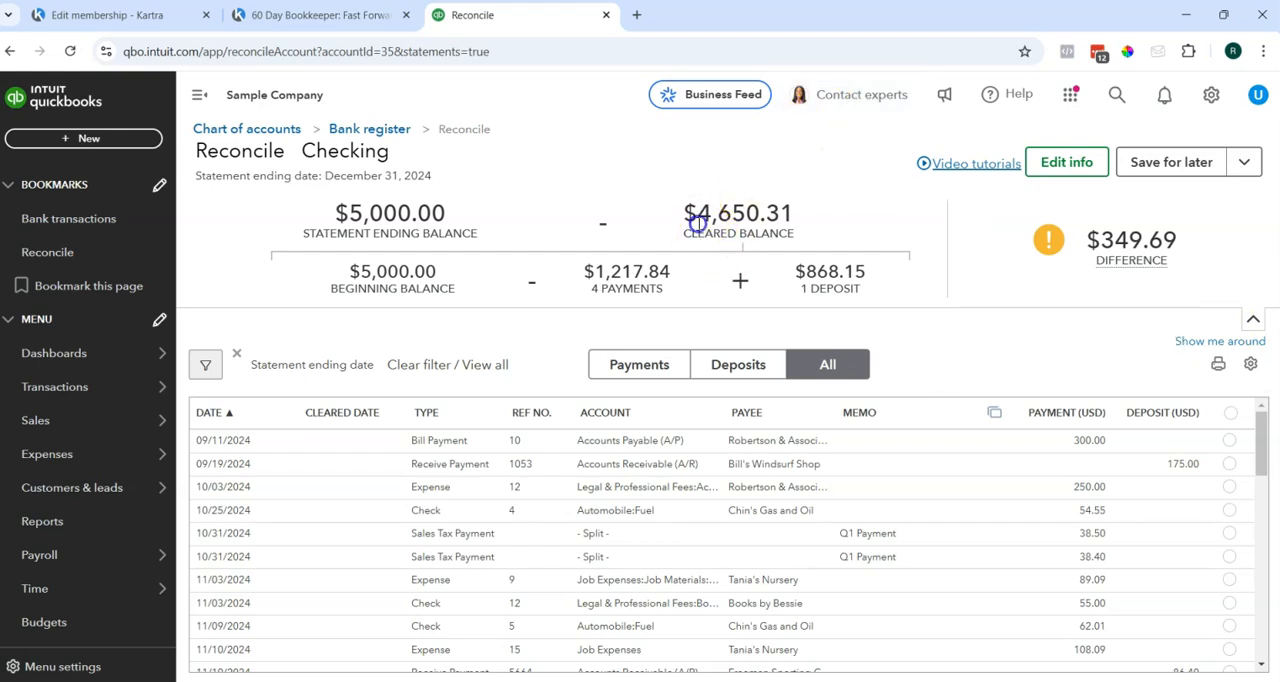
Highlight the cleared balance and review the Checking transactions for the ones marked as cleared.
left_click_drag(697, 213, 808, 215)
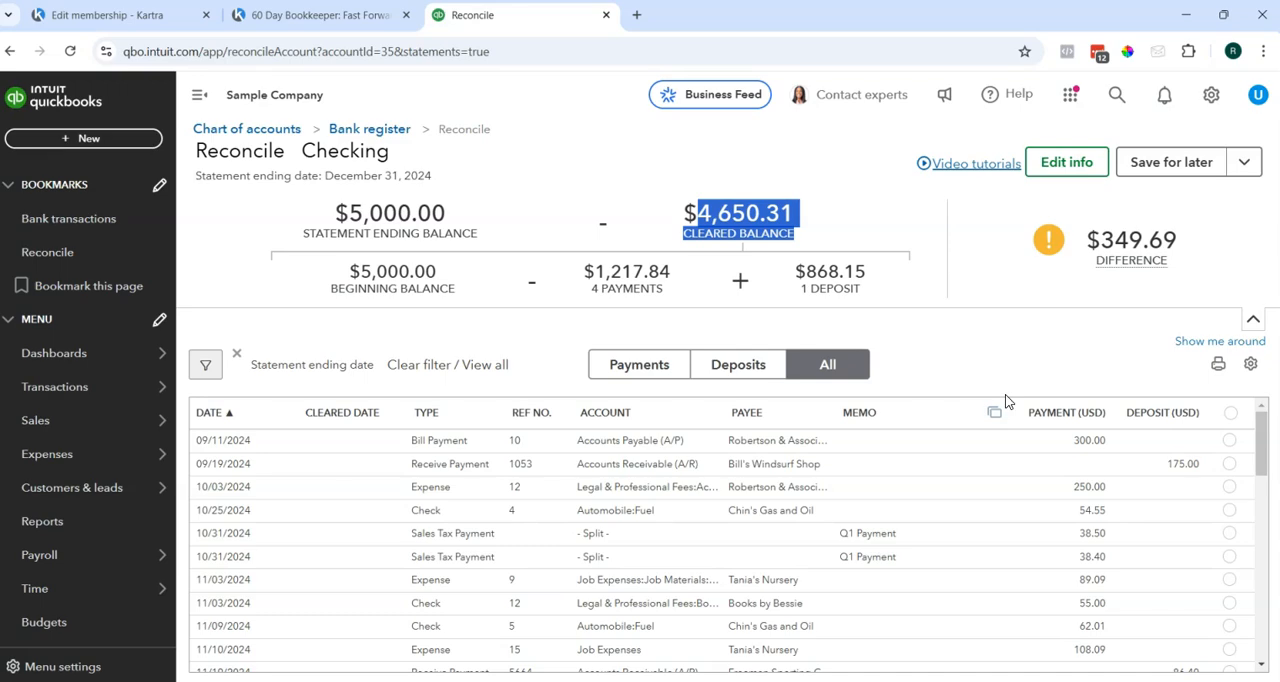
scroll(1023, 491, "down", 8)
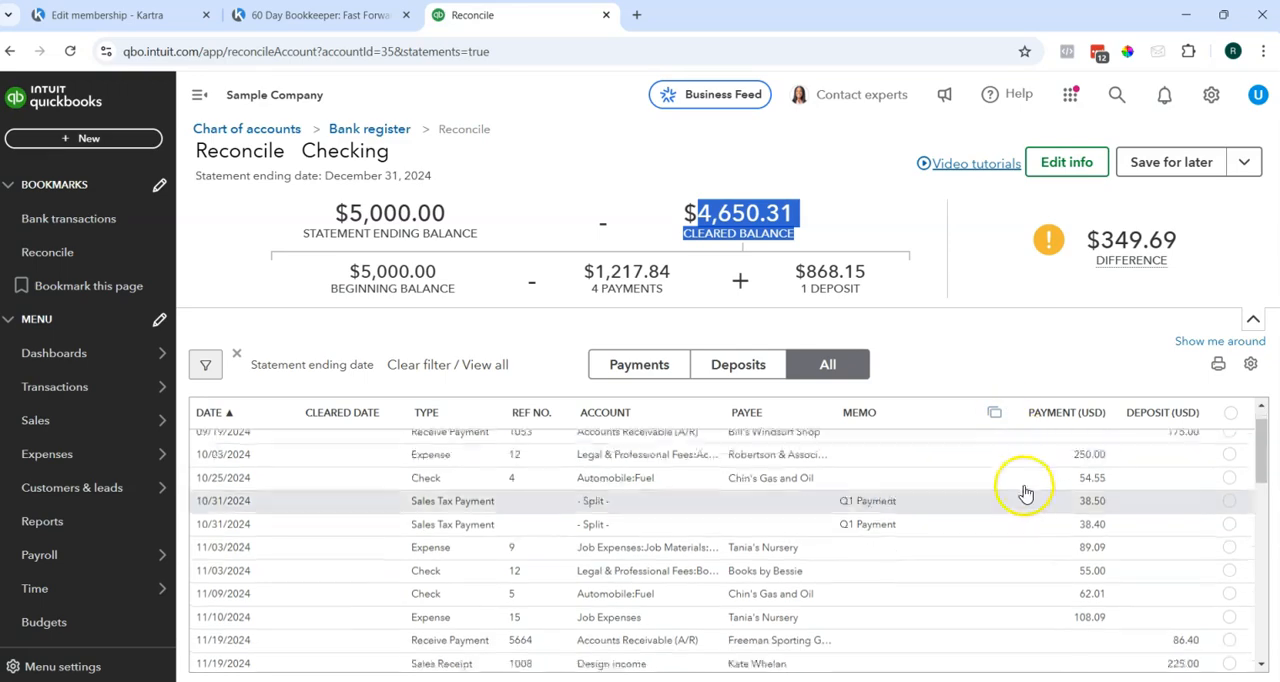
scroll(1035, 524, "down", 1)
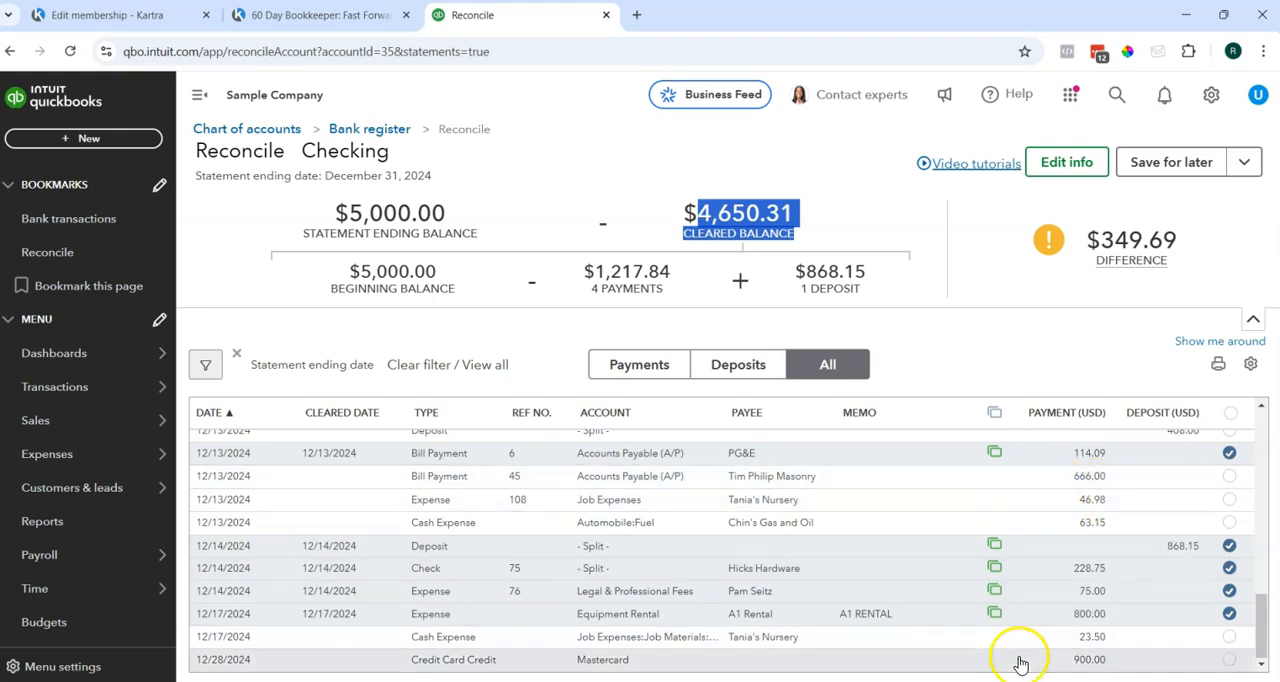
scroll(1057, 591, "up", 10)
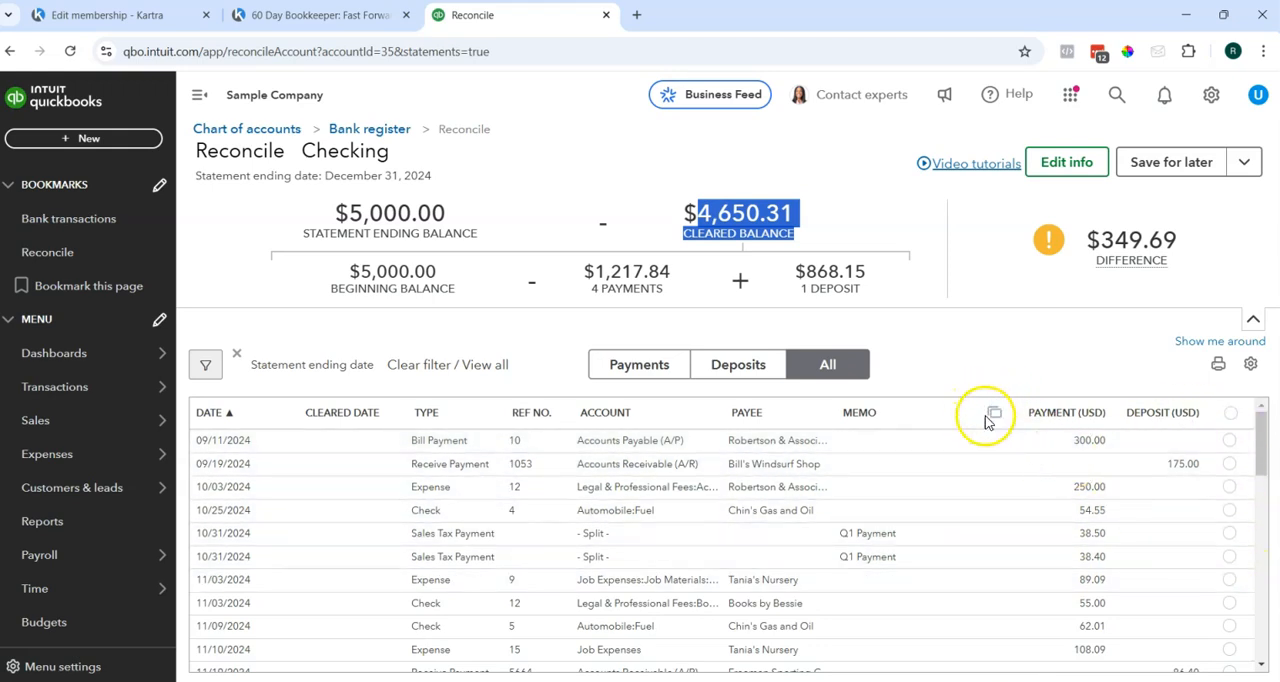
Examine the Checking transactions for bank-feed markers and cleared dates, comparing the marked December entries with the older unmarked ones.
scroll(1006, 460, "down", 3)
scroll(1007, 464, "down", 5)
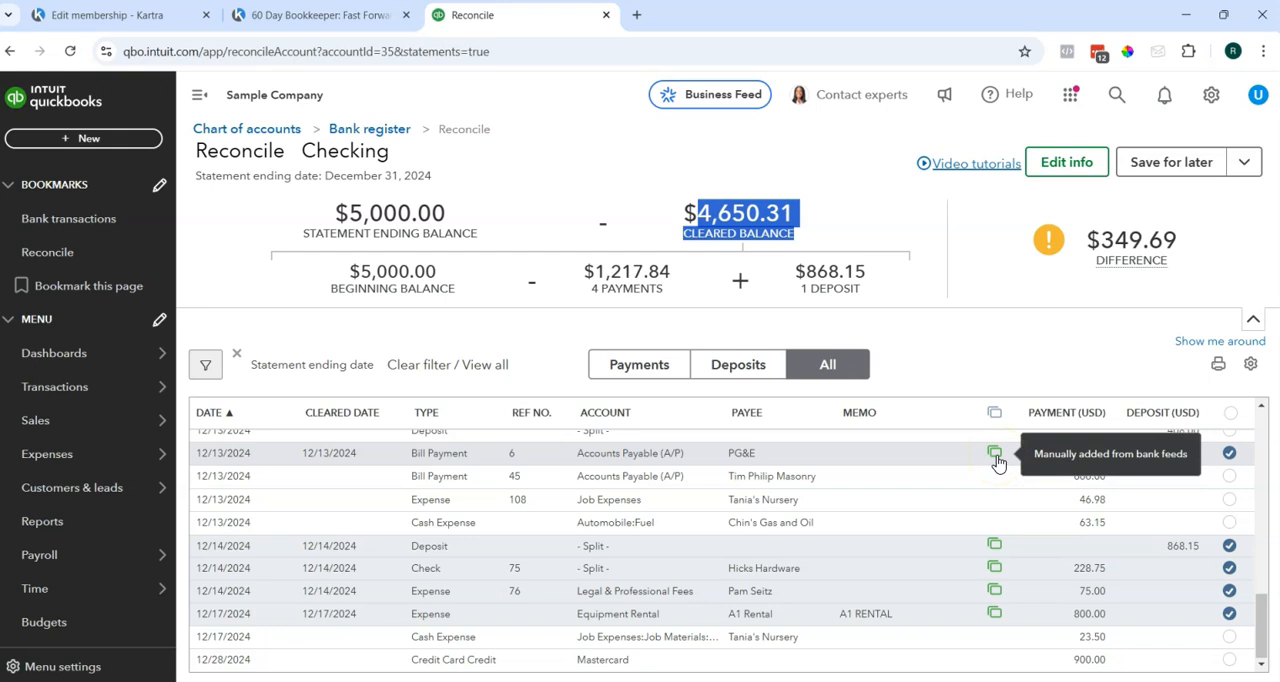
left_click(1041, 457)
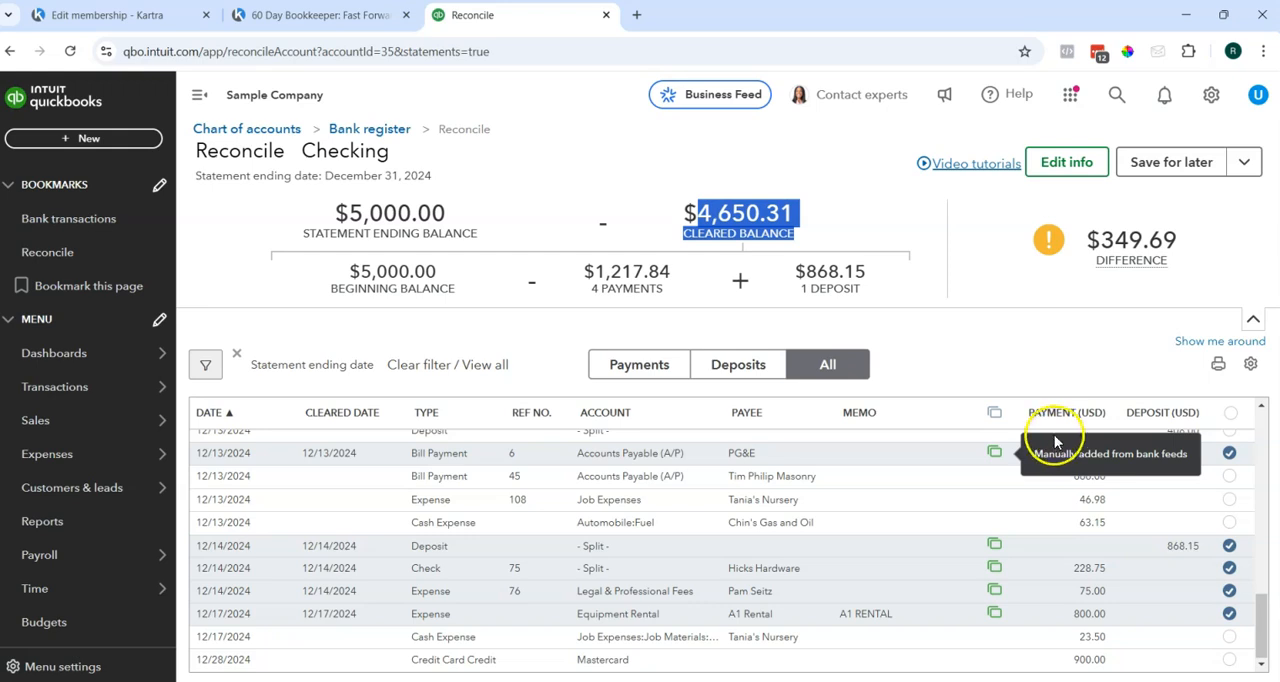
scroll(1020, 514, "up", 3)
scroll(1030, 514, "up", 5)
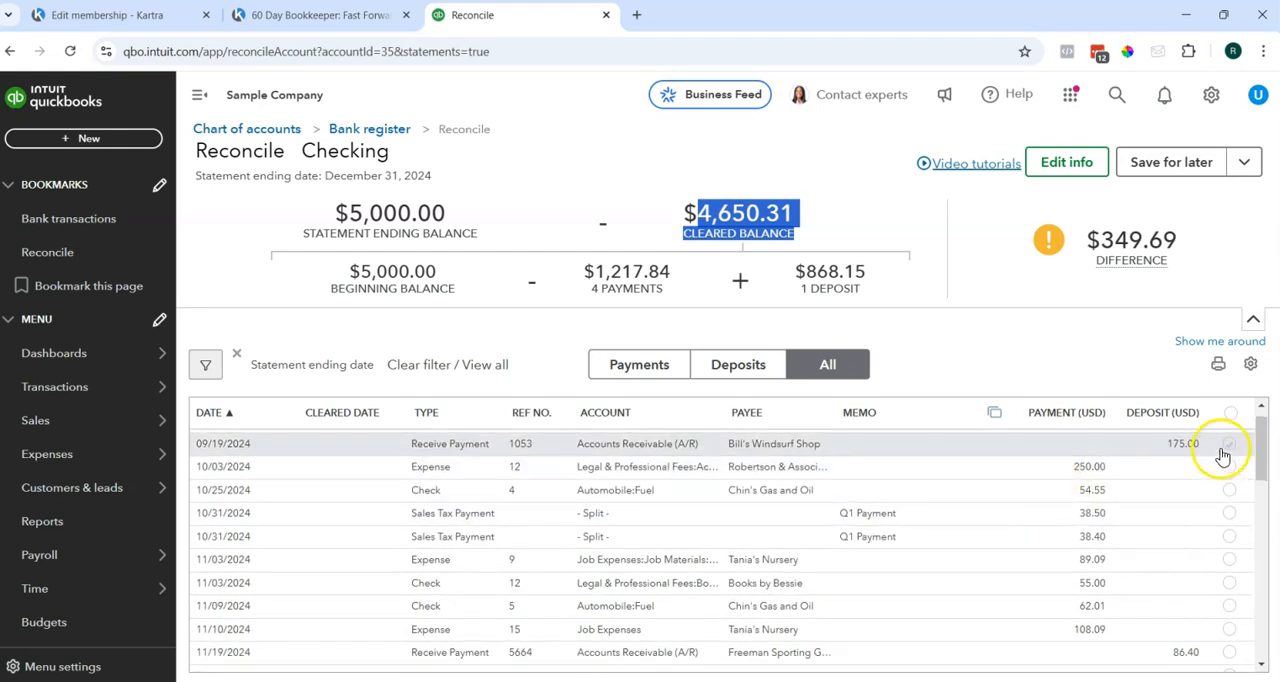
scroll(757, 449, "up", 1)
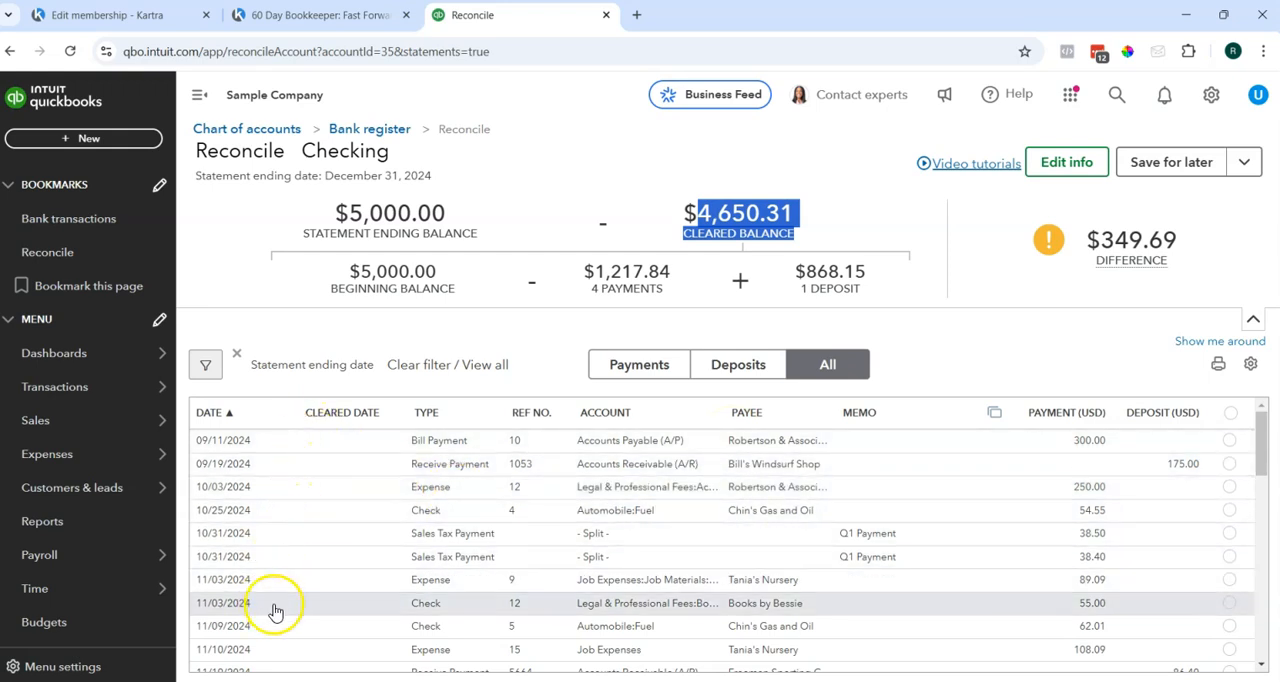
scroll(276, 610, "down", 3)
scroll(290, 560, "down", 2)
scroll(315, 530, "up", 5)
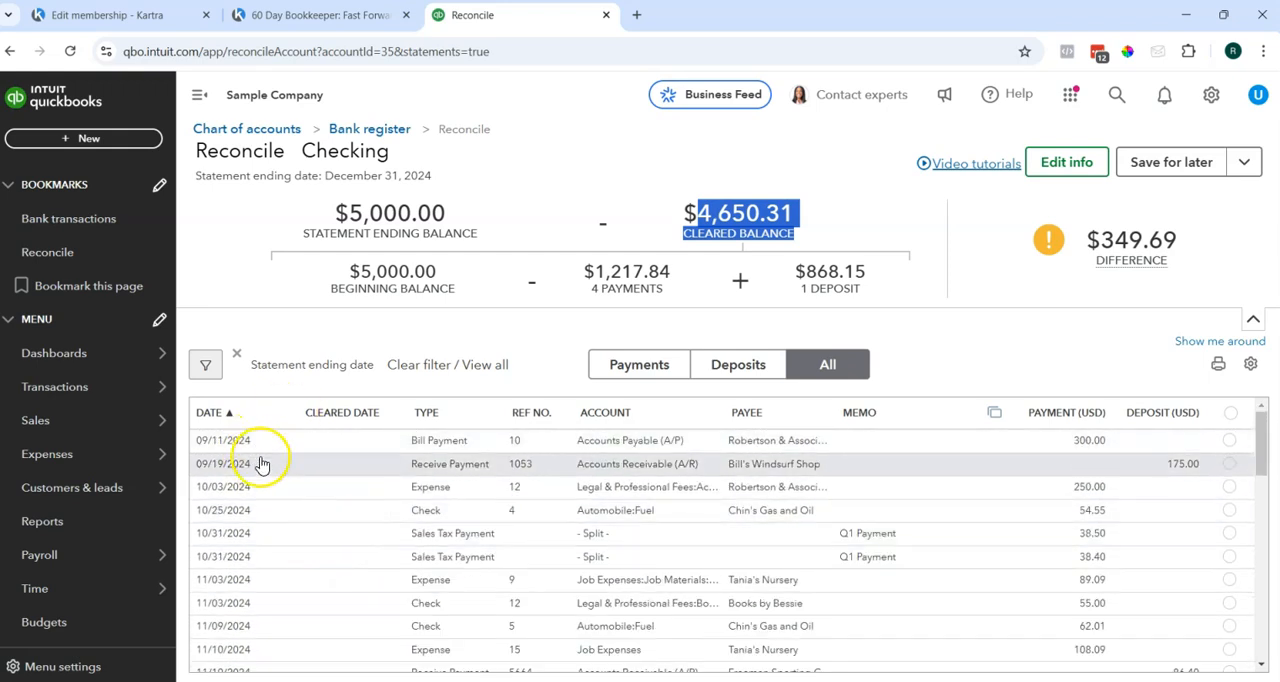
Select all Checking transactions in the reconciliation list, and remove the cleared mark from every one of them.
left_click(1228, 442)
scroll(1217, 563, "down", 2)
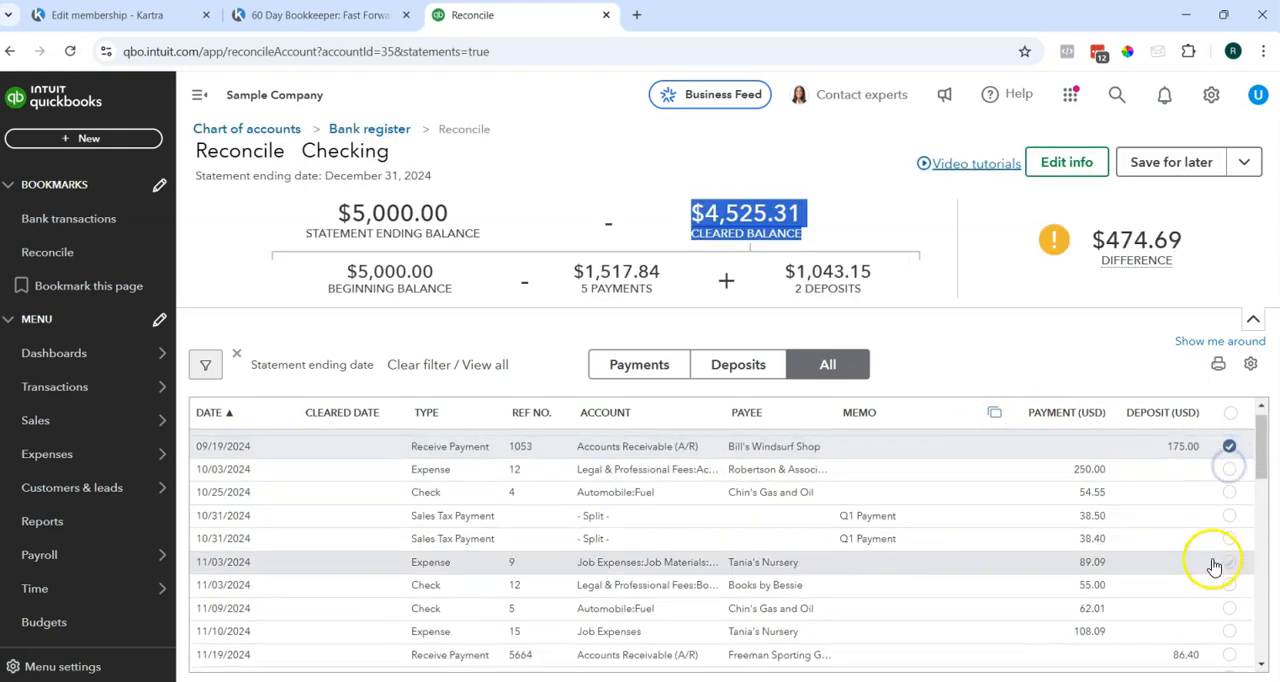
scroll(1240, 440, "up", 3)
left_click(1230, 412)
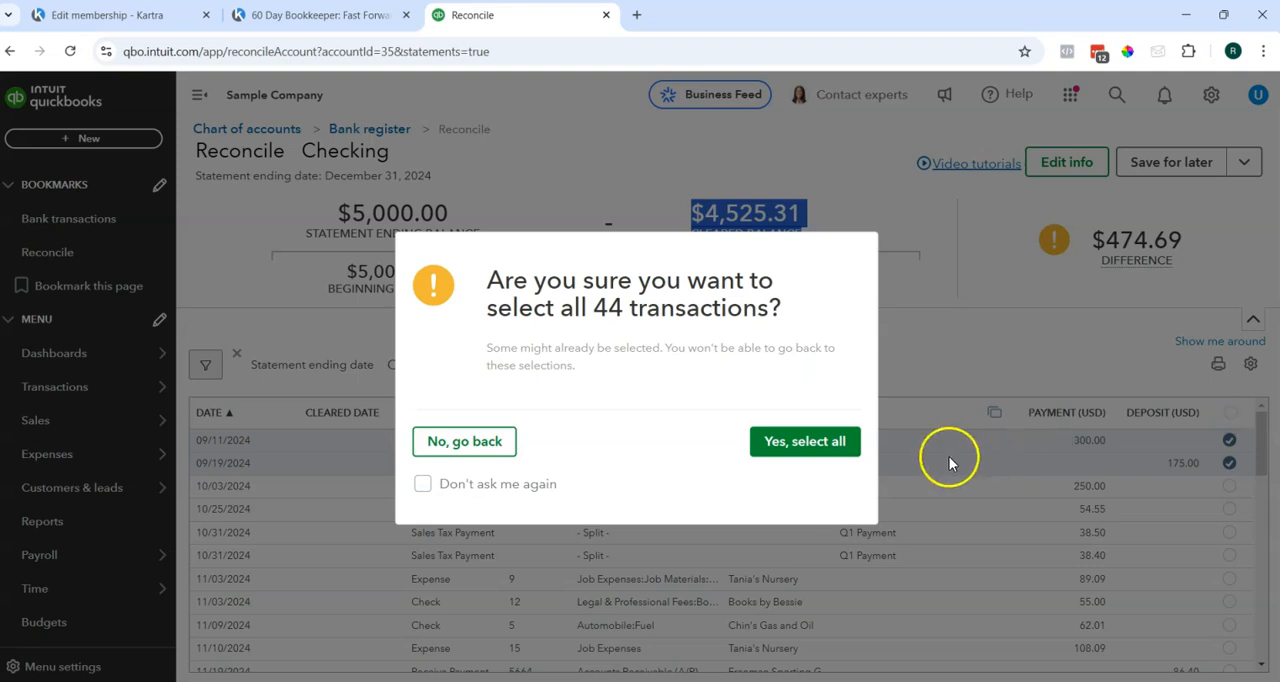
left_click(830, 441)
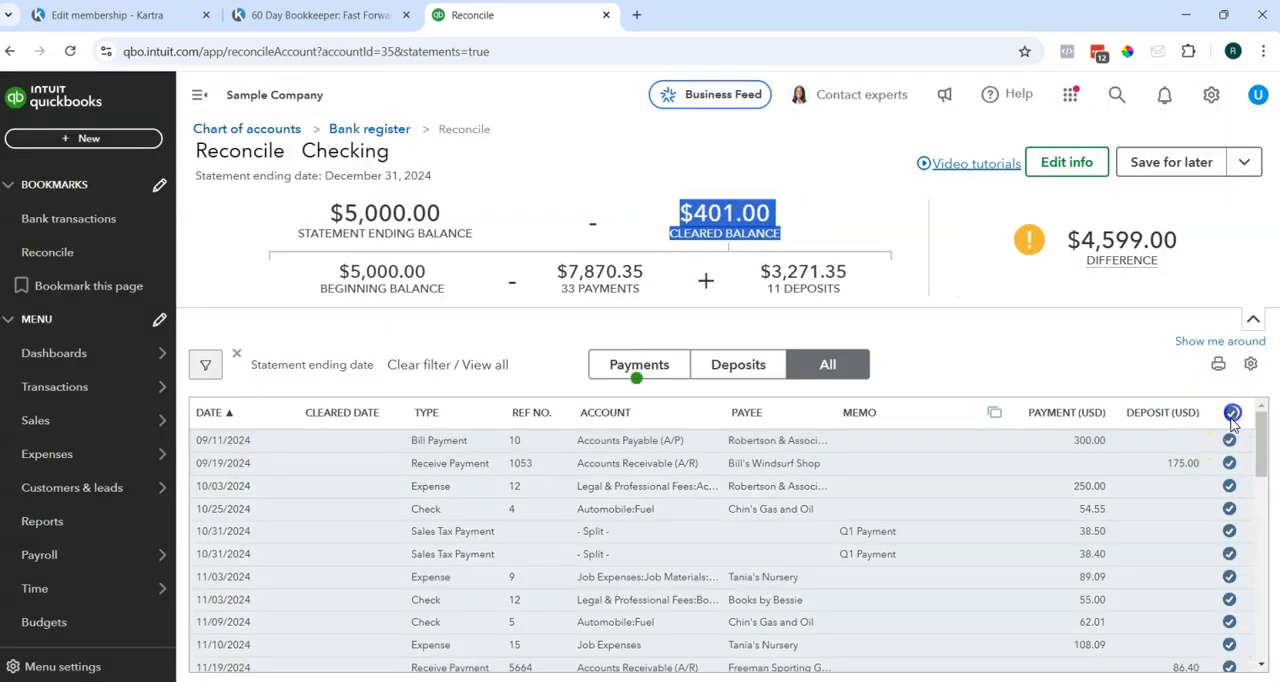
left_click(1232, 413)
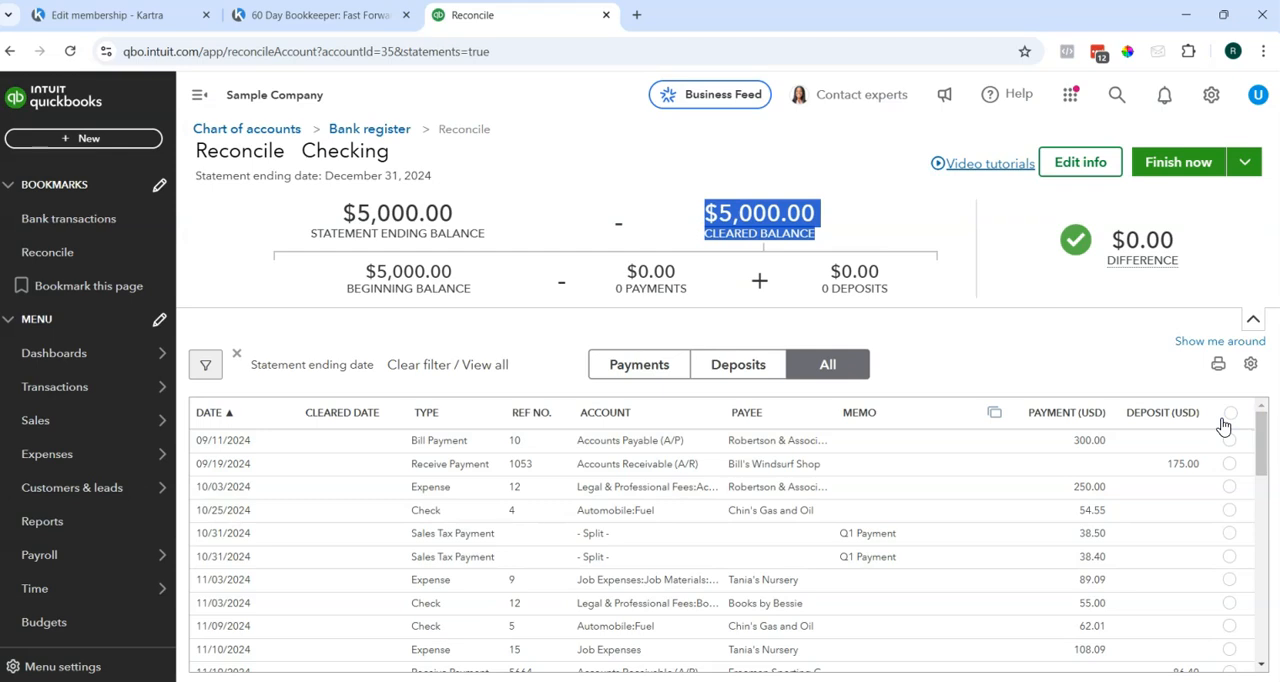
Mark the 09/11/2024 bill payment and the 09/19/2024 received payment as cleared, and copy the cleared balance amount.
left_click(1230, 440)
left_click(1232, 465)
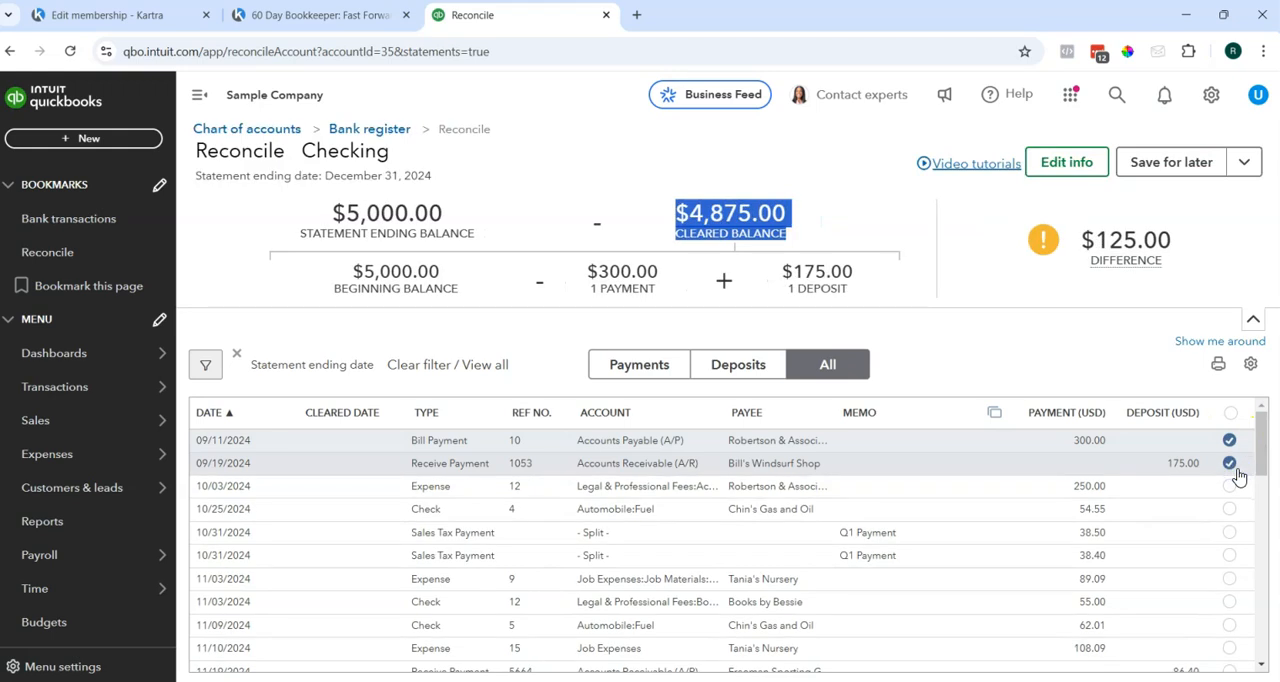
left_click(768, 182)
left_click_drag(690, 213, 778, 203)
left_click(796, 217)
left_click(702, 206)
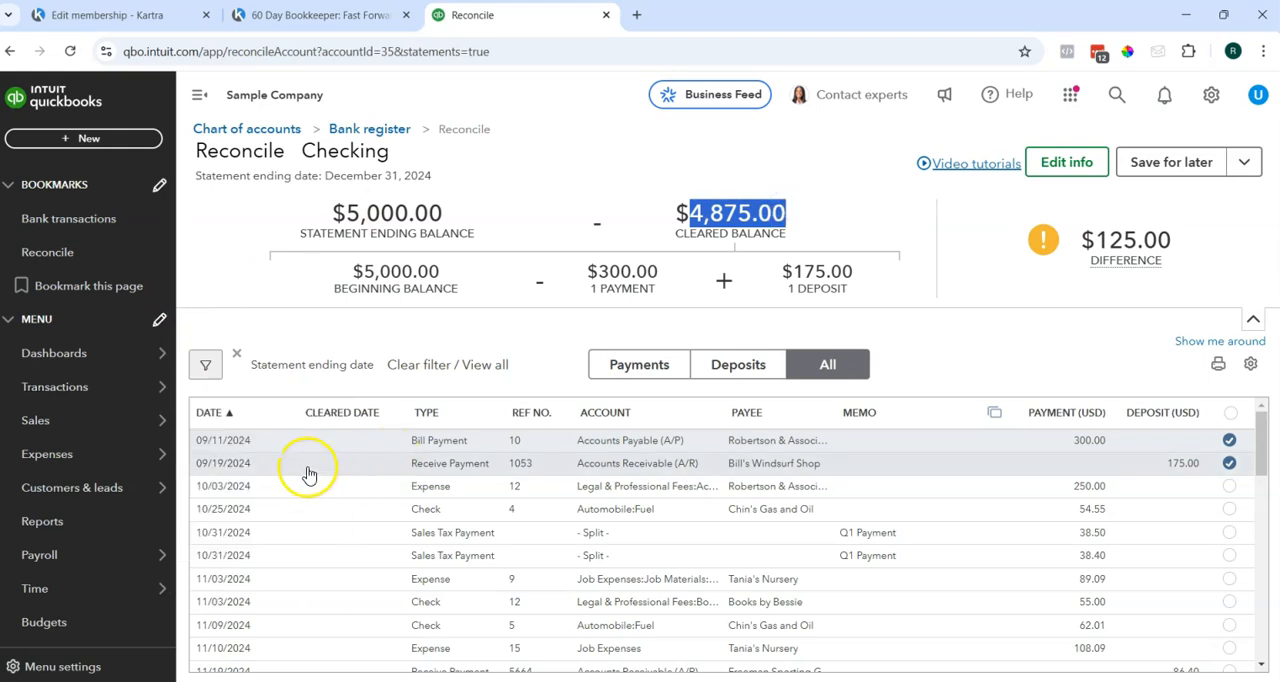
Change the statement information to an ending balance of 4,875.00 and an ending date of 09/30/2024, and save it.
left_click(1062, 163)
double_click(1031, 199)
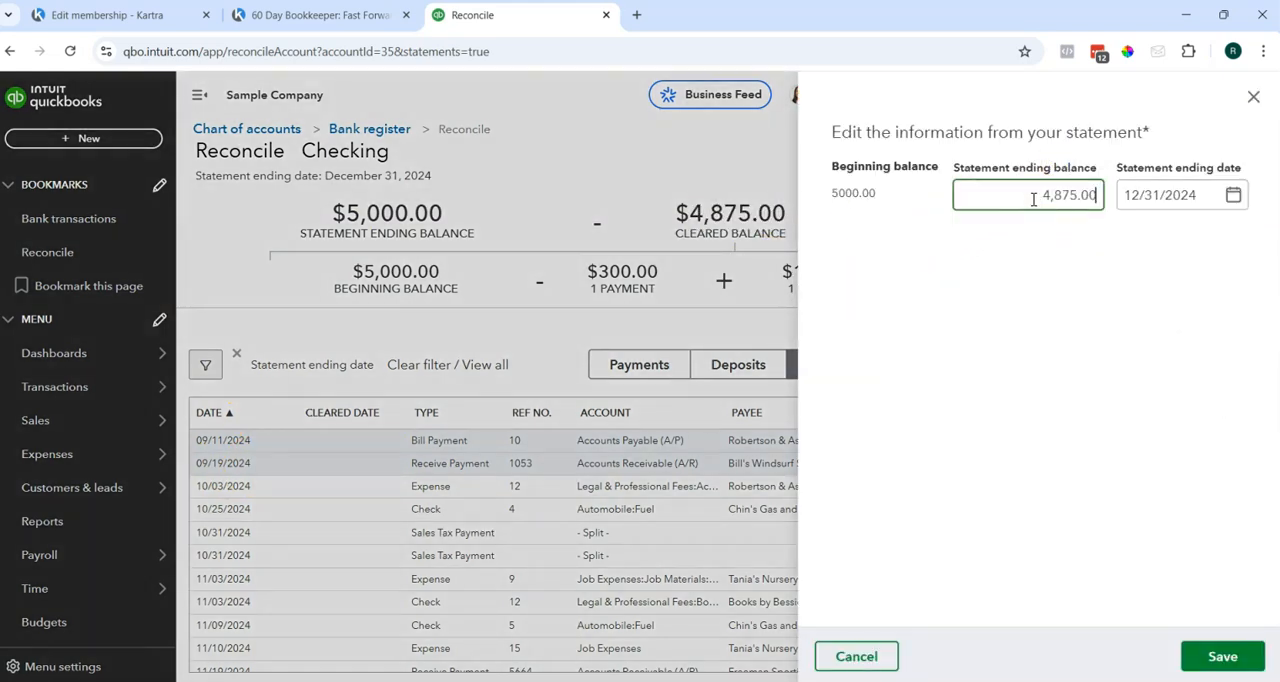
key("Tab")
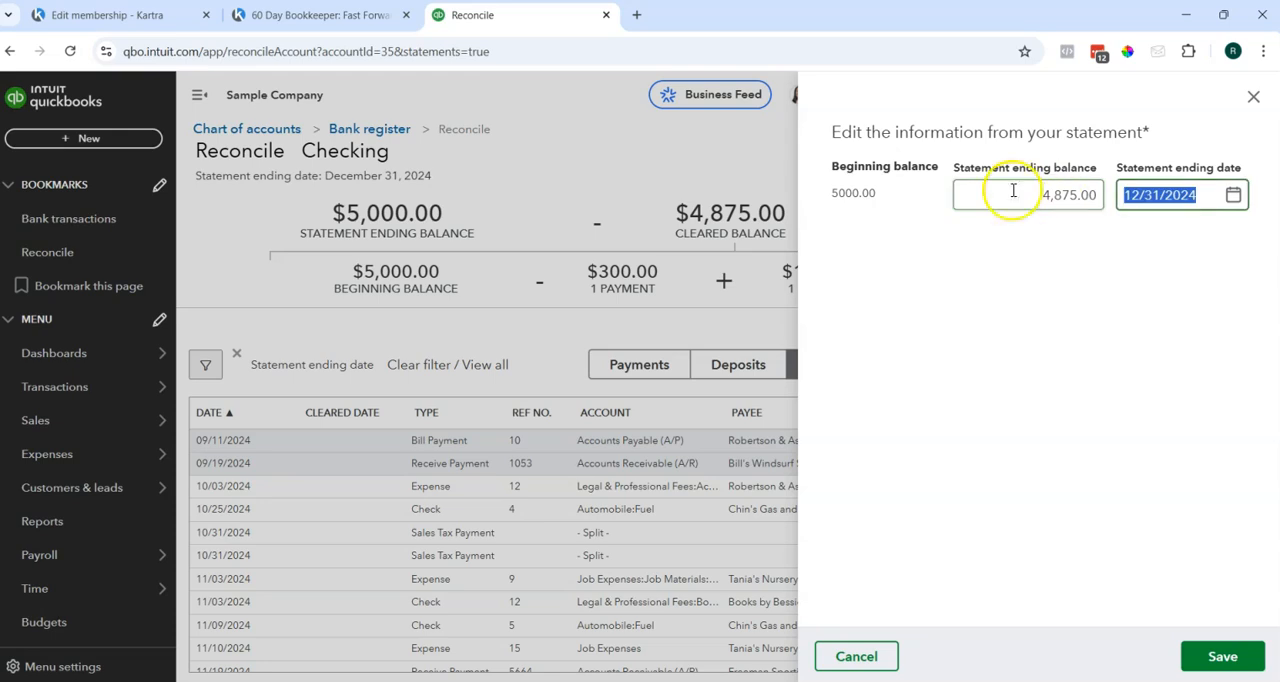
left_click(1234, 197)
left_click(1064, 244)
left_click(1066, 244)
left_click(1068, 244)
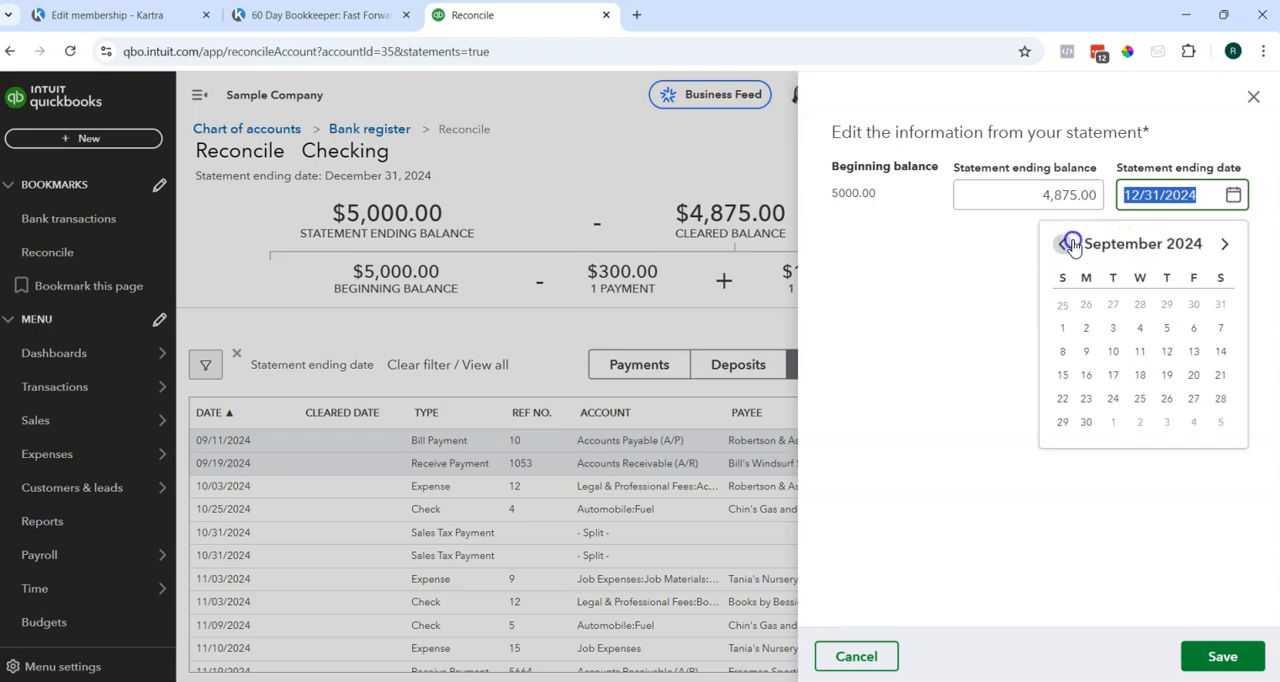
left_click(1086, 422)
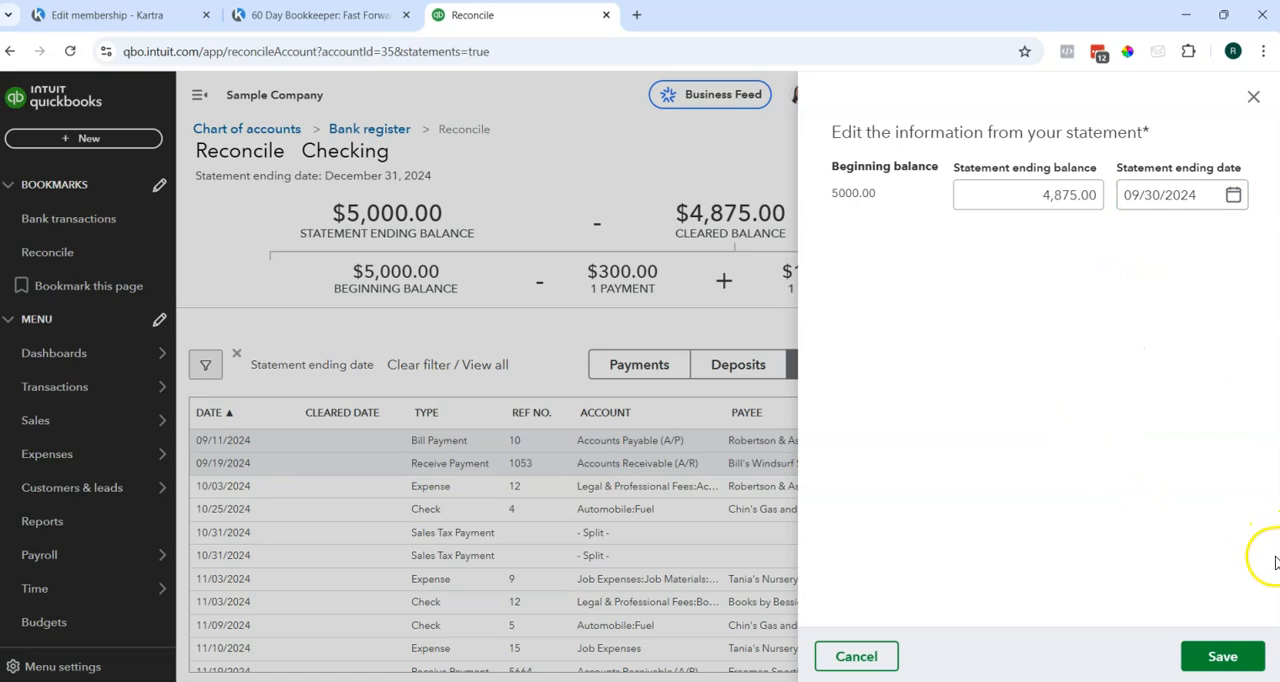
left_click(1232, 652)
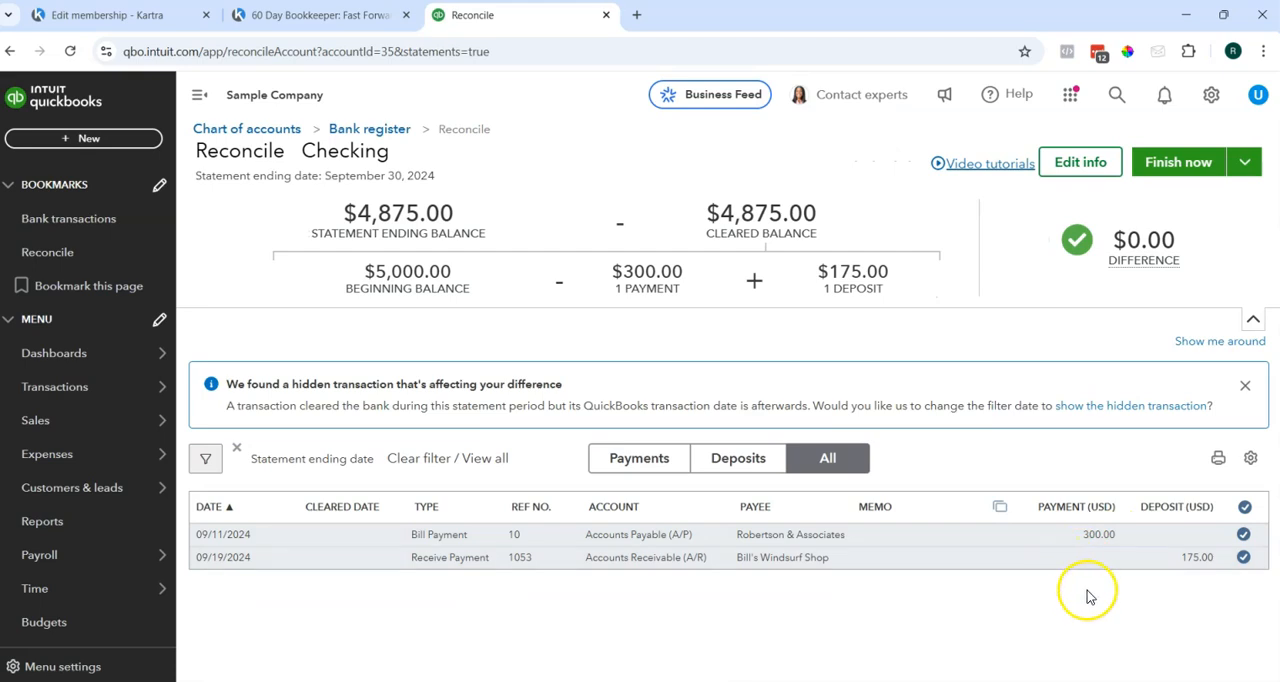
Recheck the statement information without changing it, and finish the Checking reconciliation for the September 30, 2024 statement.
left_click(1098, 164)
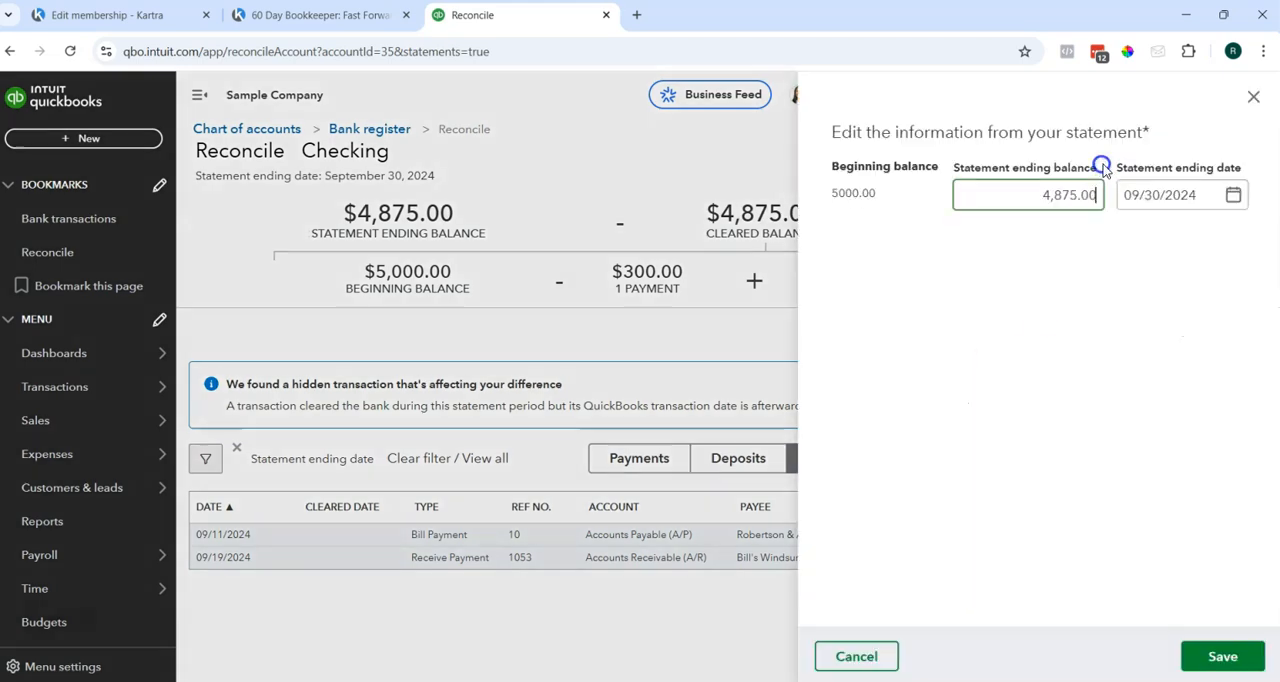
left_click(1252, 97)
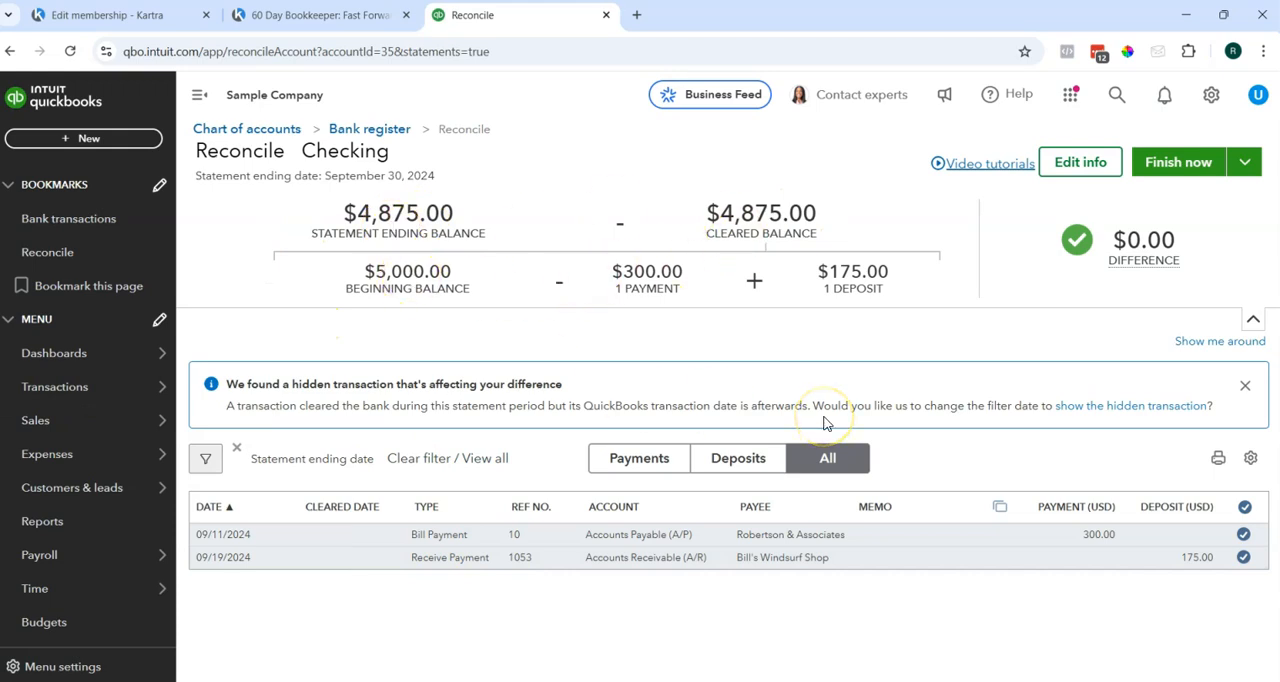
mouse_move(1135, 238)
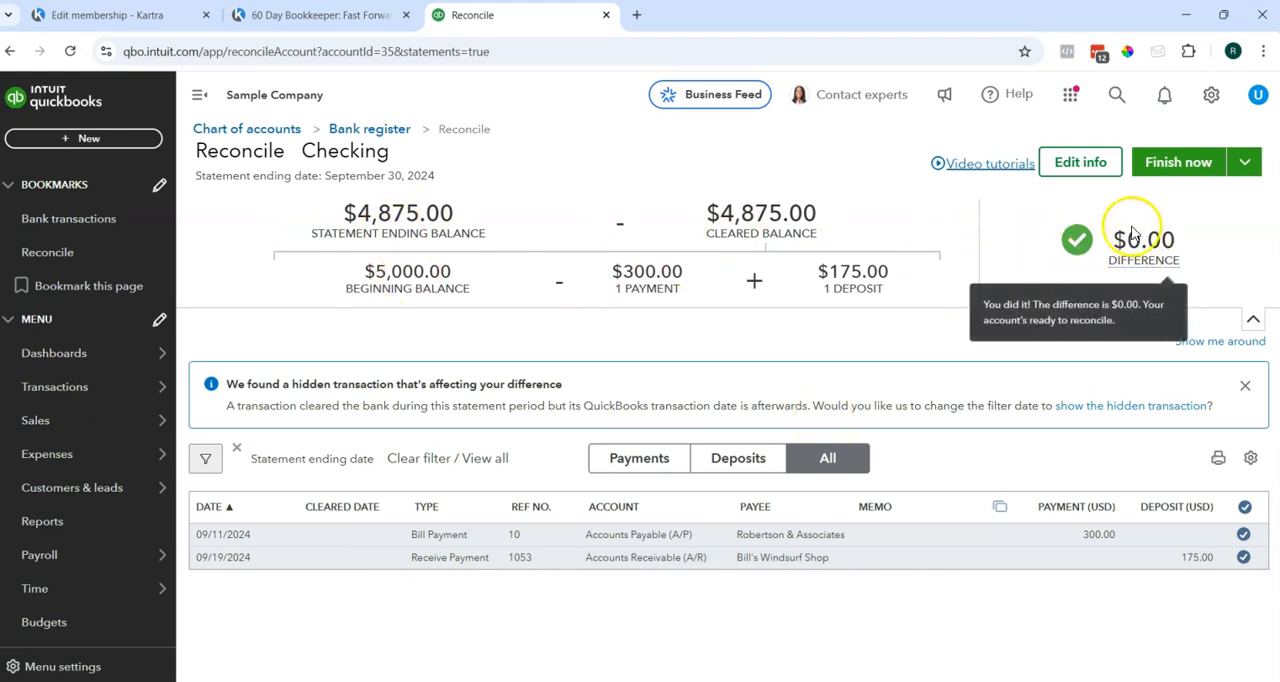
left_click(1176, 163)
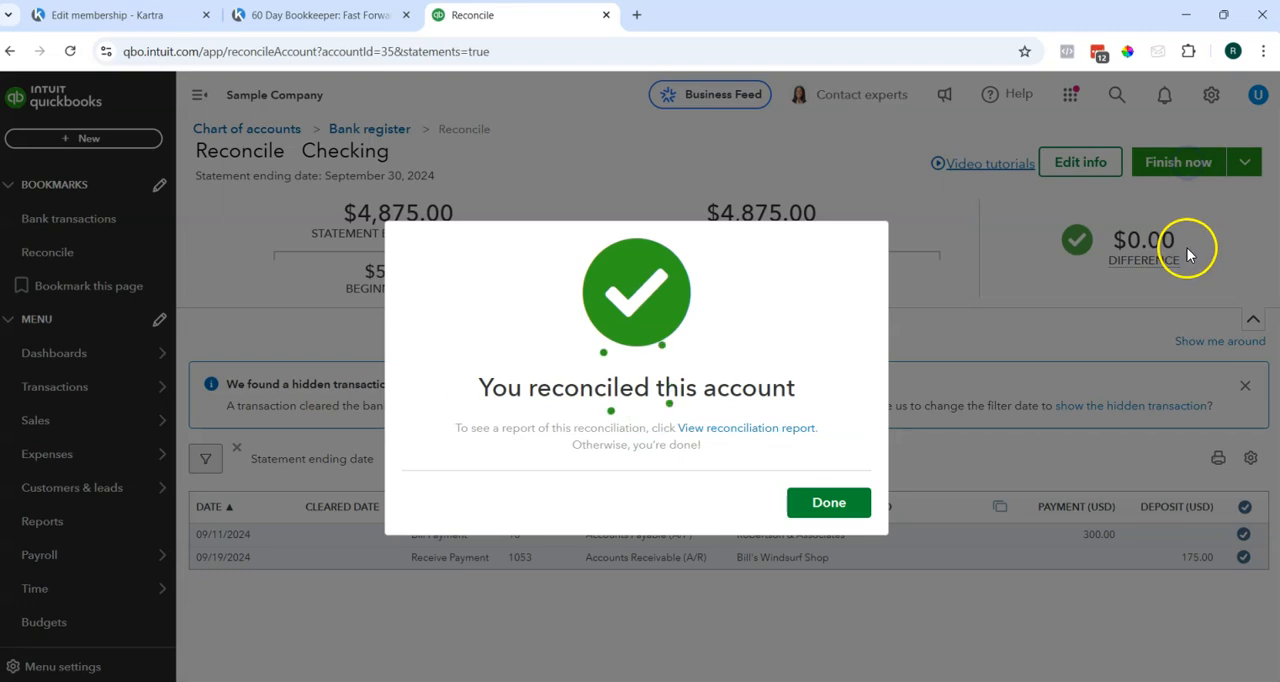
left_click(833, 500)
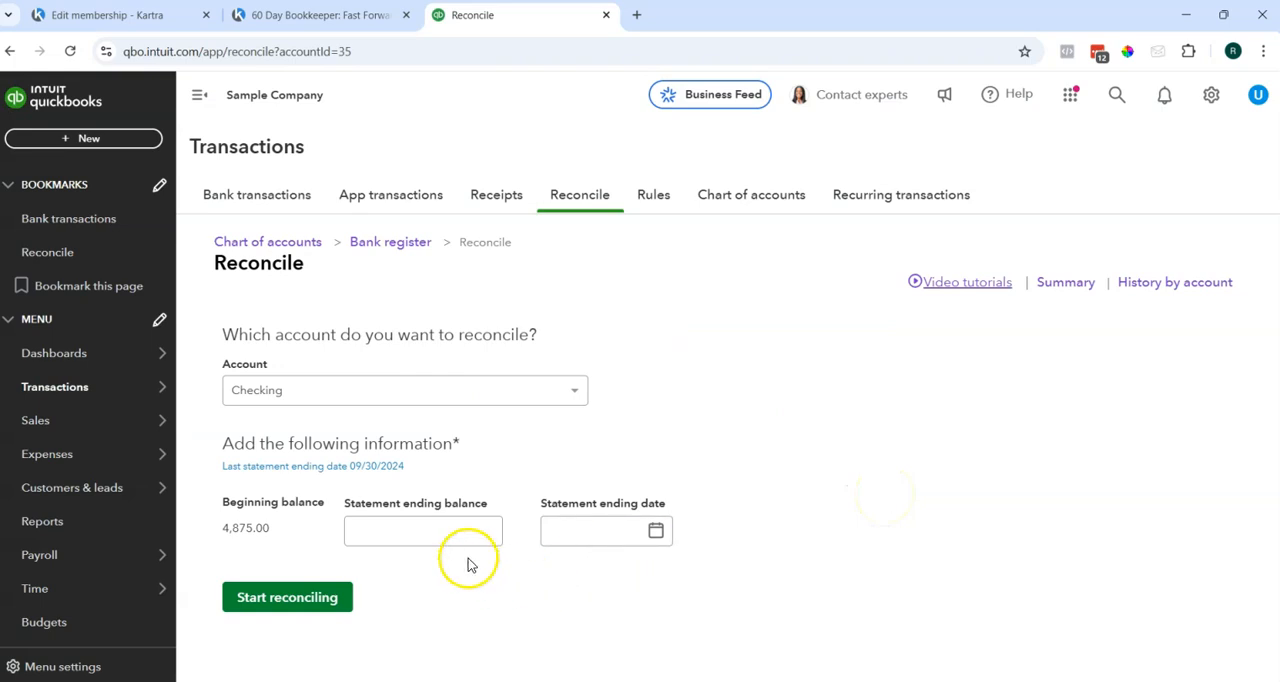
Start reconciling Checking with a statement ending balance of 4,493.55 and an ending date of 10/31/2024.
left_click(399, 530)
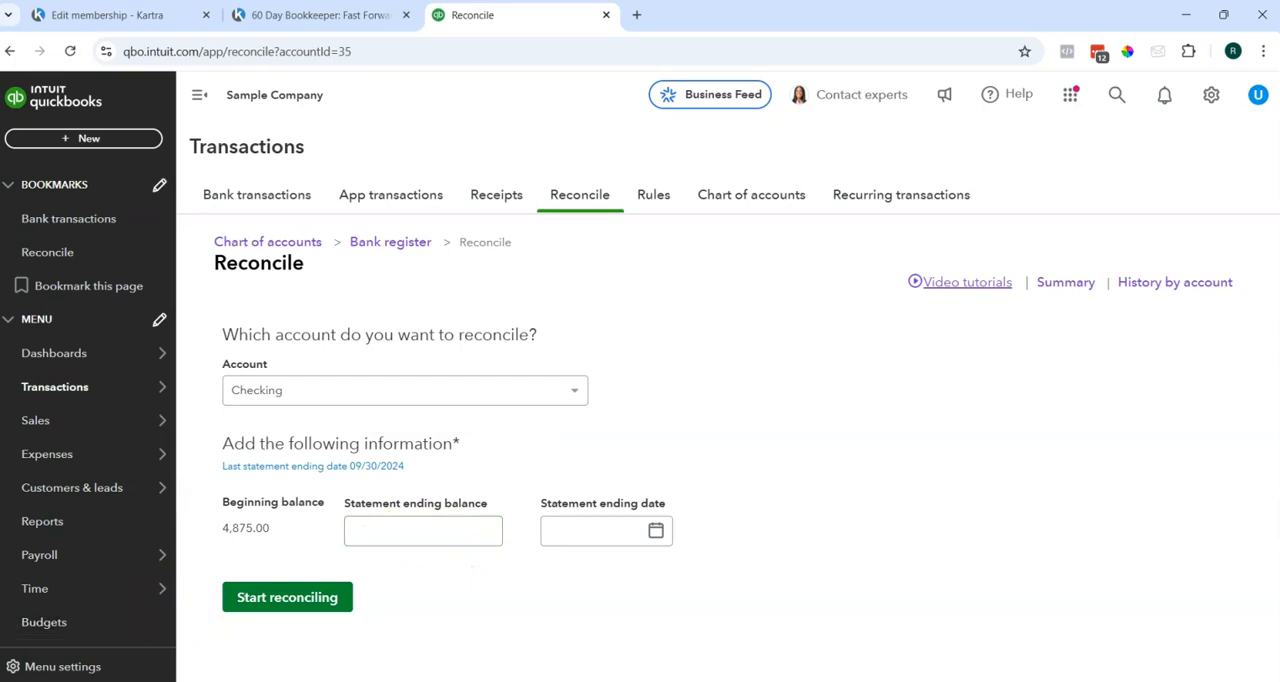
left_click(443, 529)
type("3493.55")
key("Tab")
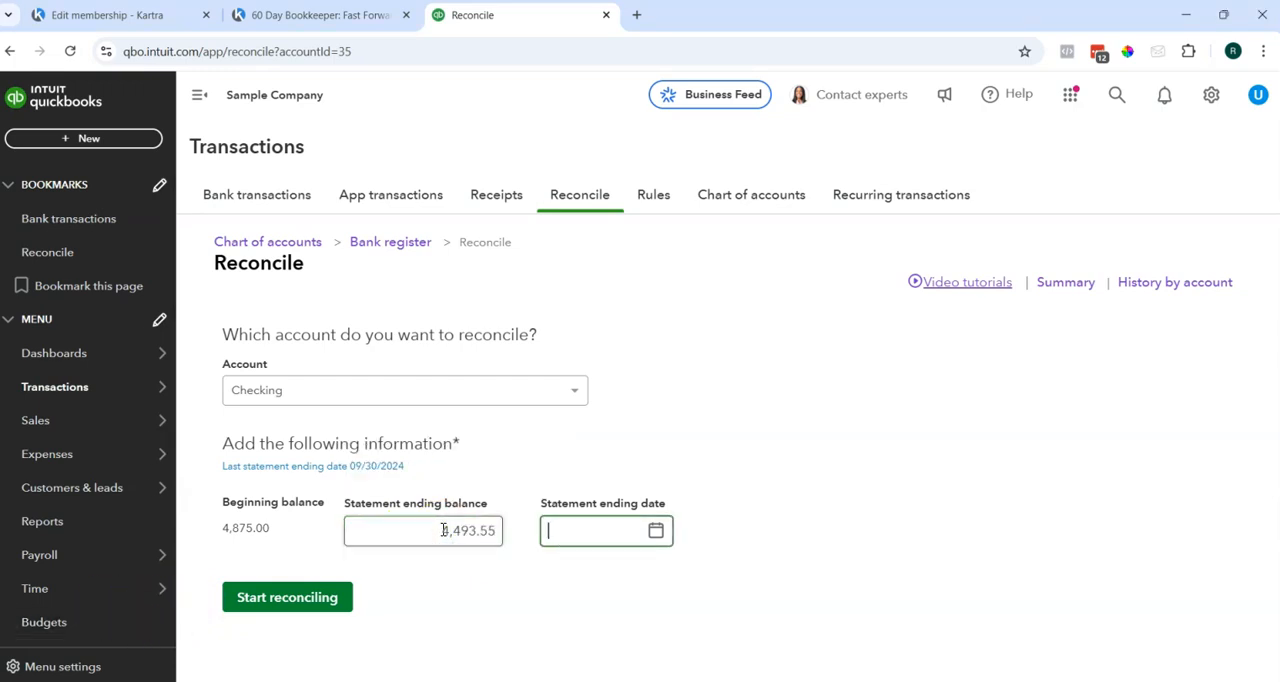
type("10/31/24")
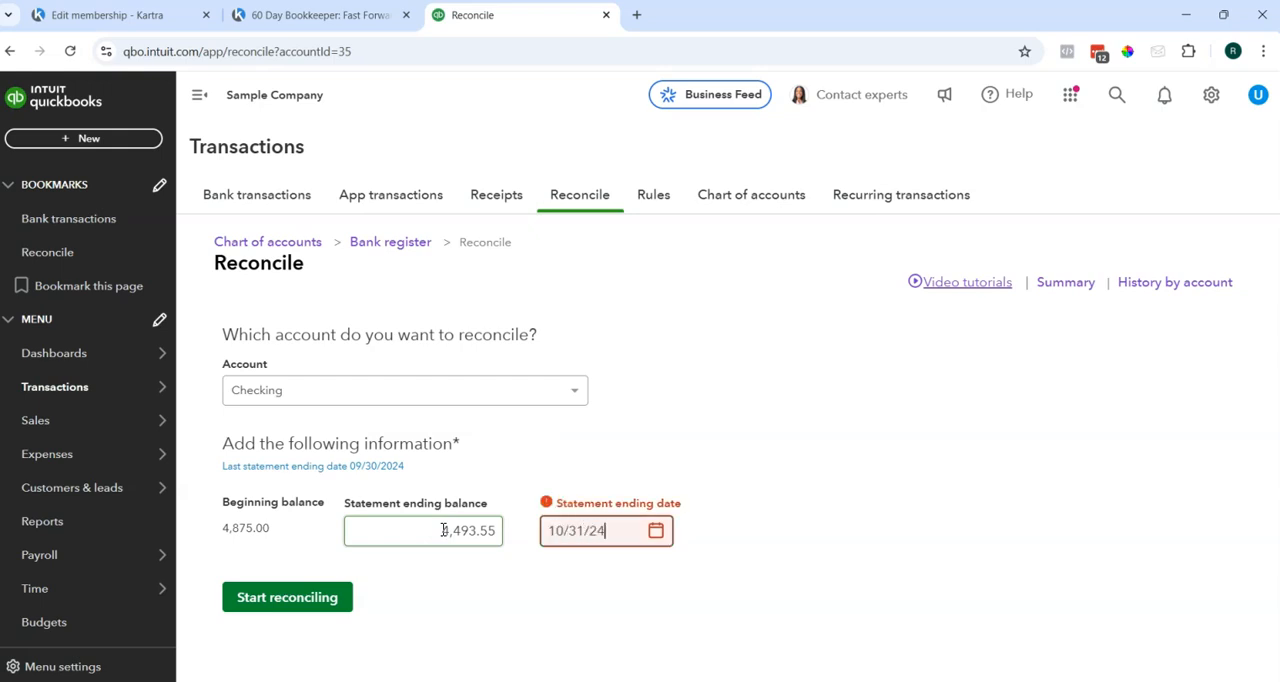
left_click(443, 529)
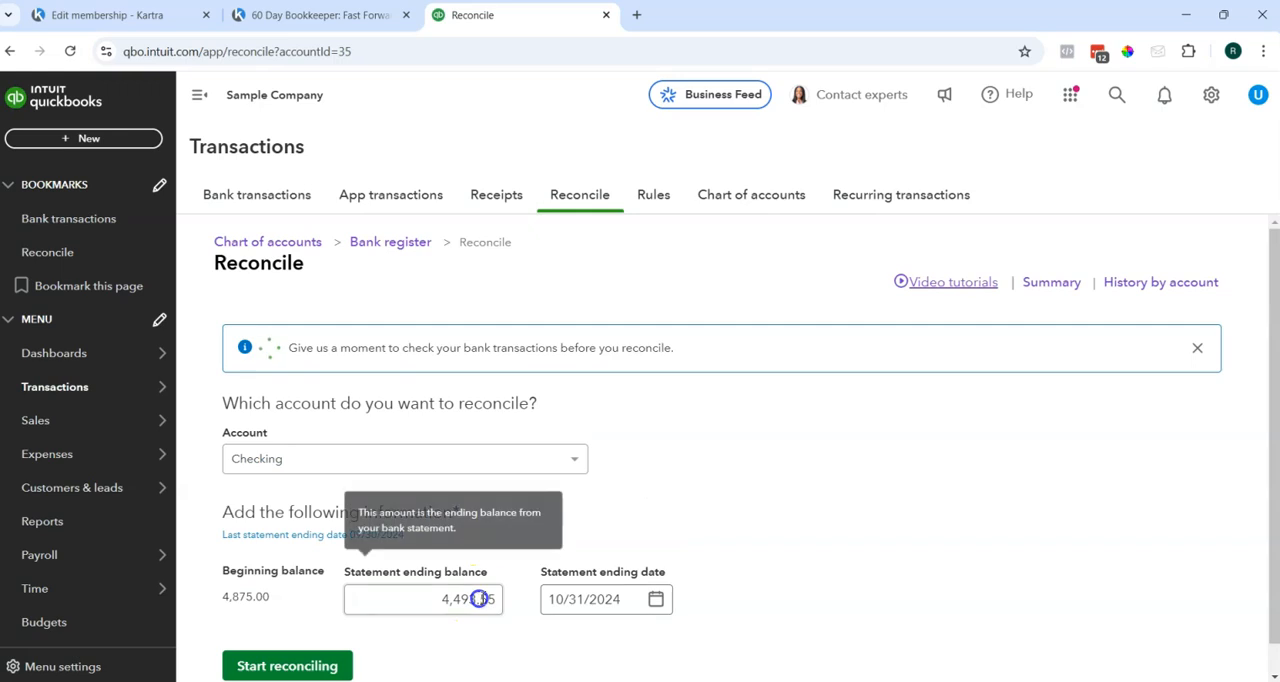
left_click(334, 666)
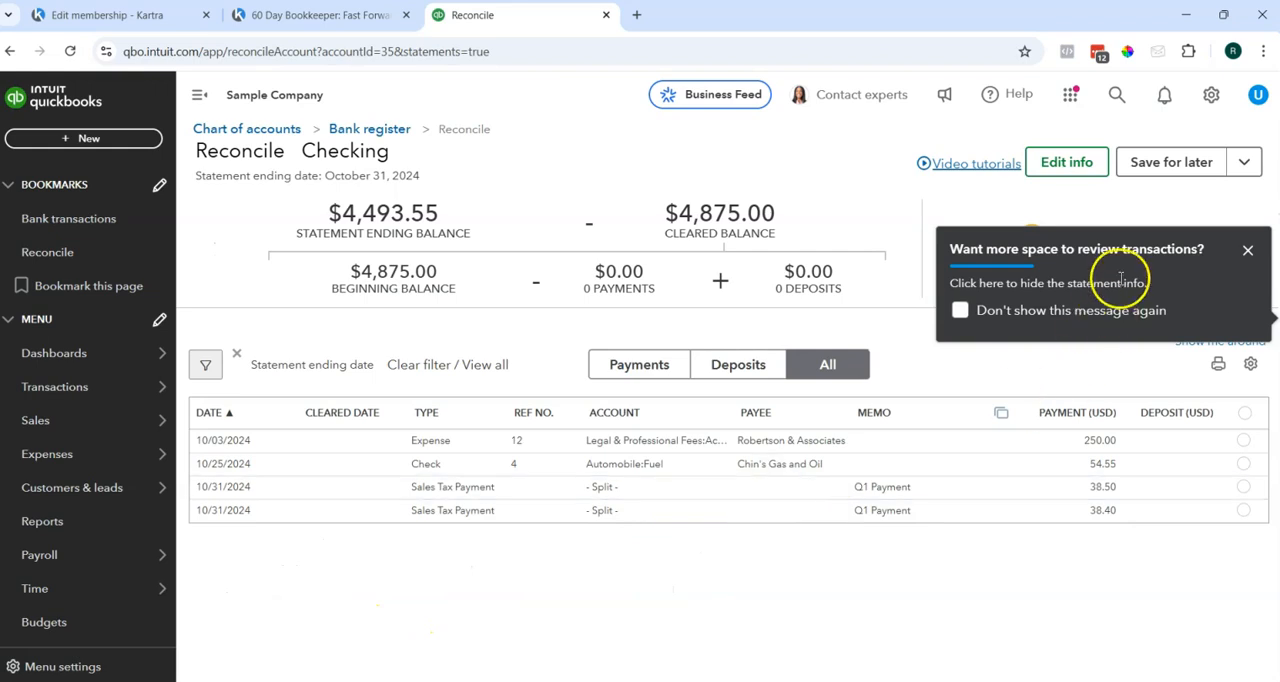
Dismiss the review-space tip, mark all October 2024 transactions as cleared, and finish the reconciliation.
left_click(1248, 252)
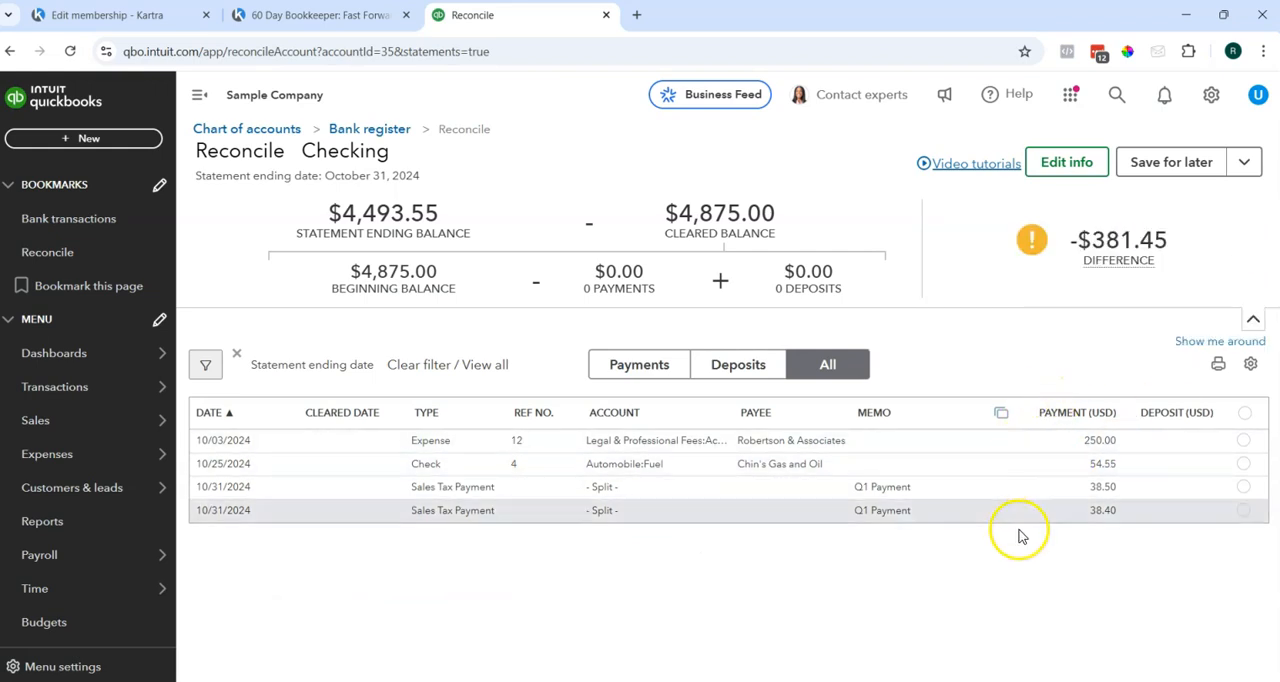
left_click(1244, 412)
left_click(840, 441)
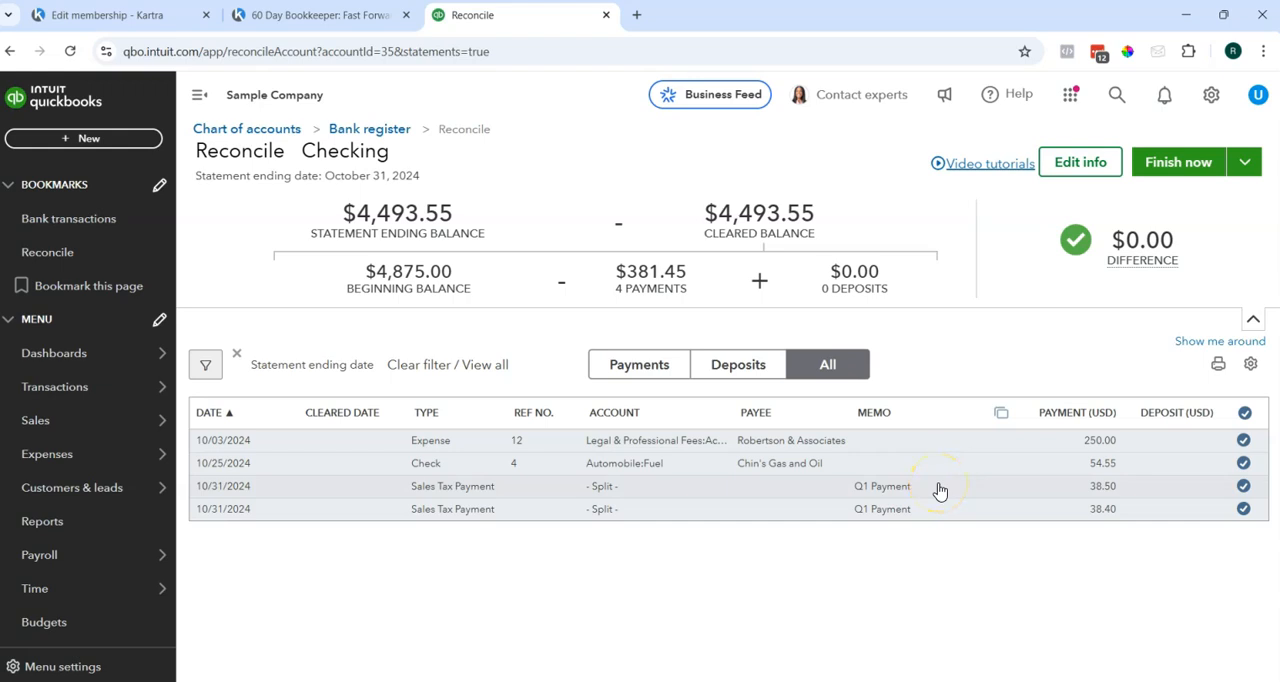
left_click(1160, 174)
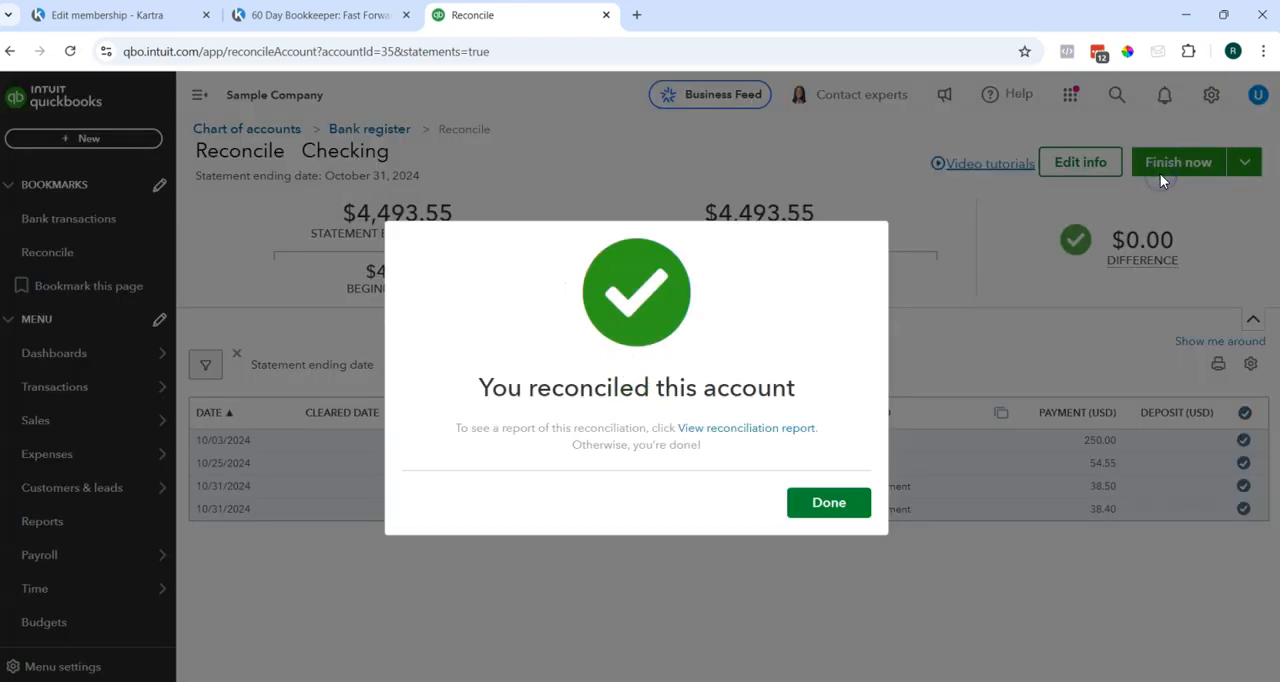
left_click(830, 502)
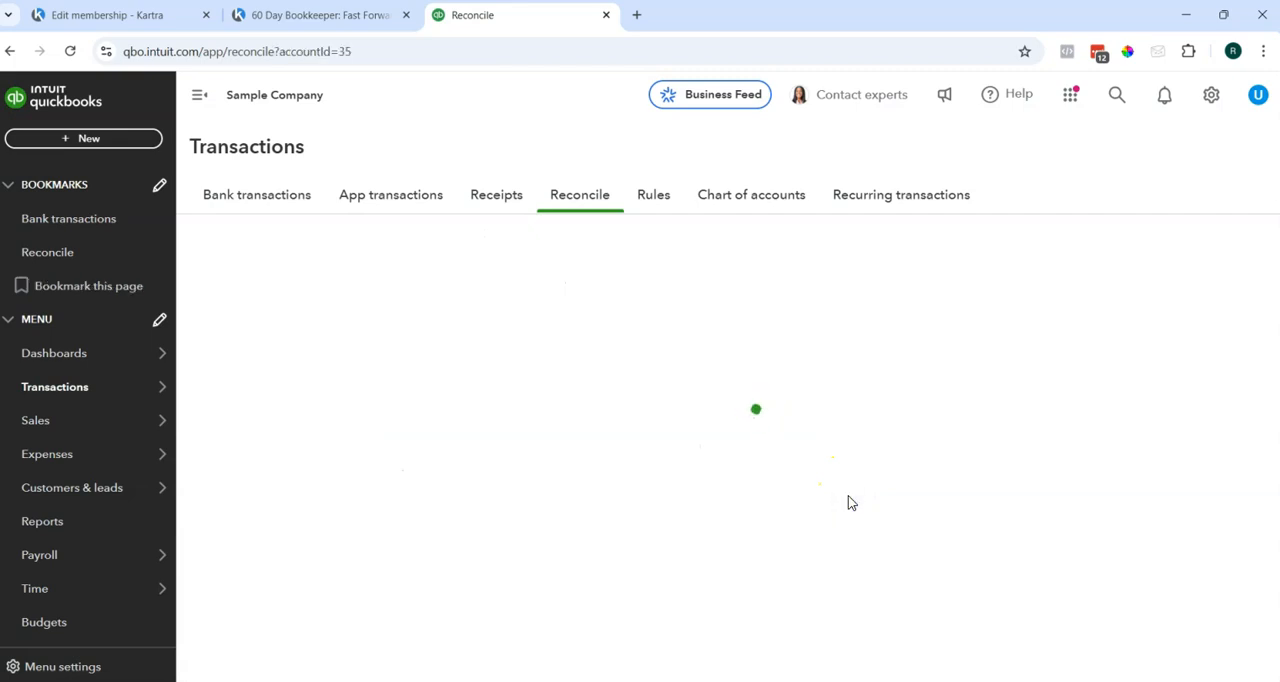
Start reconciling Checking with ending balance 5,000.00 and ending date 11/30/2024, and set the review-space tip not to show again.
left_click(431, 540)
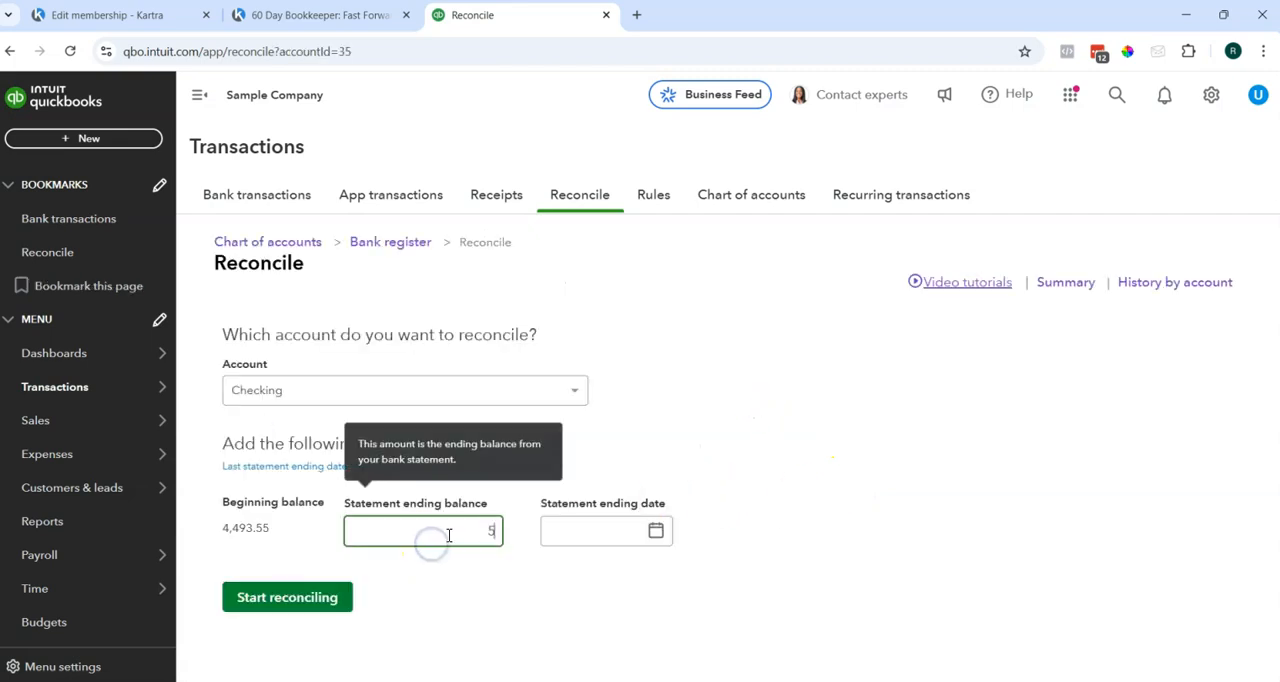
key("Tab")
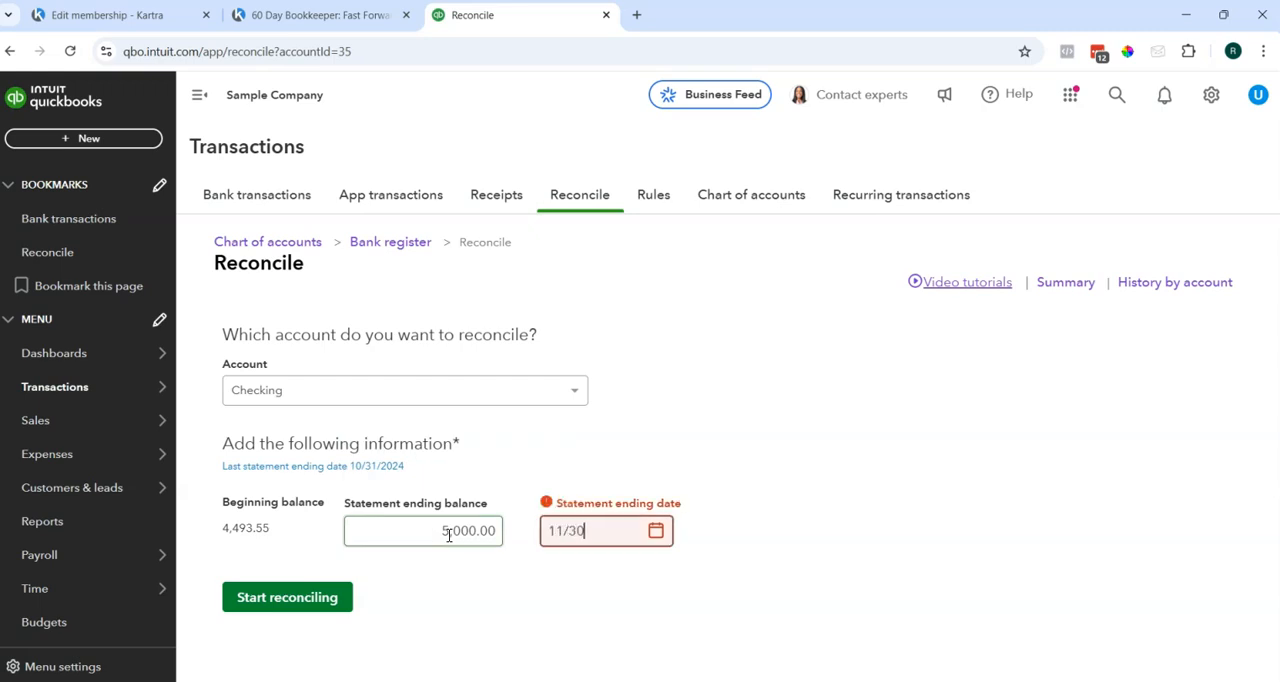
left_click(447, 537)
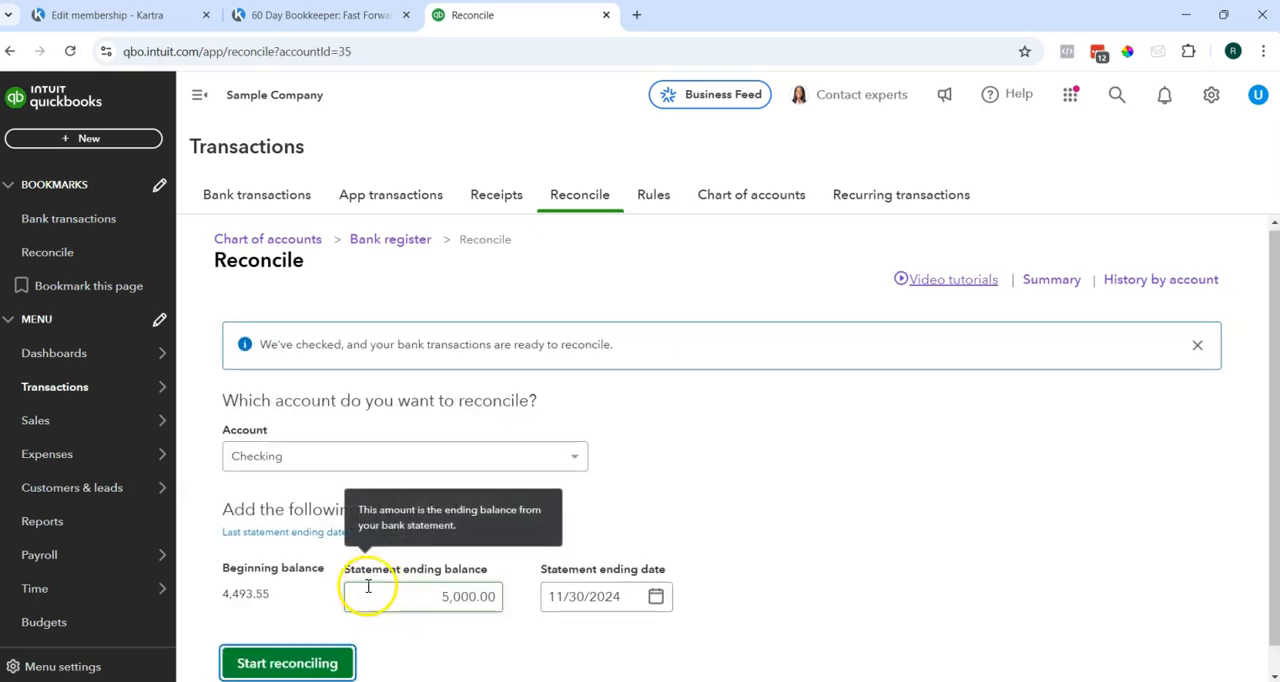
left_click(327, 630)
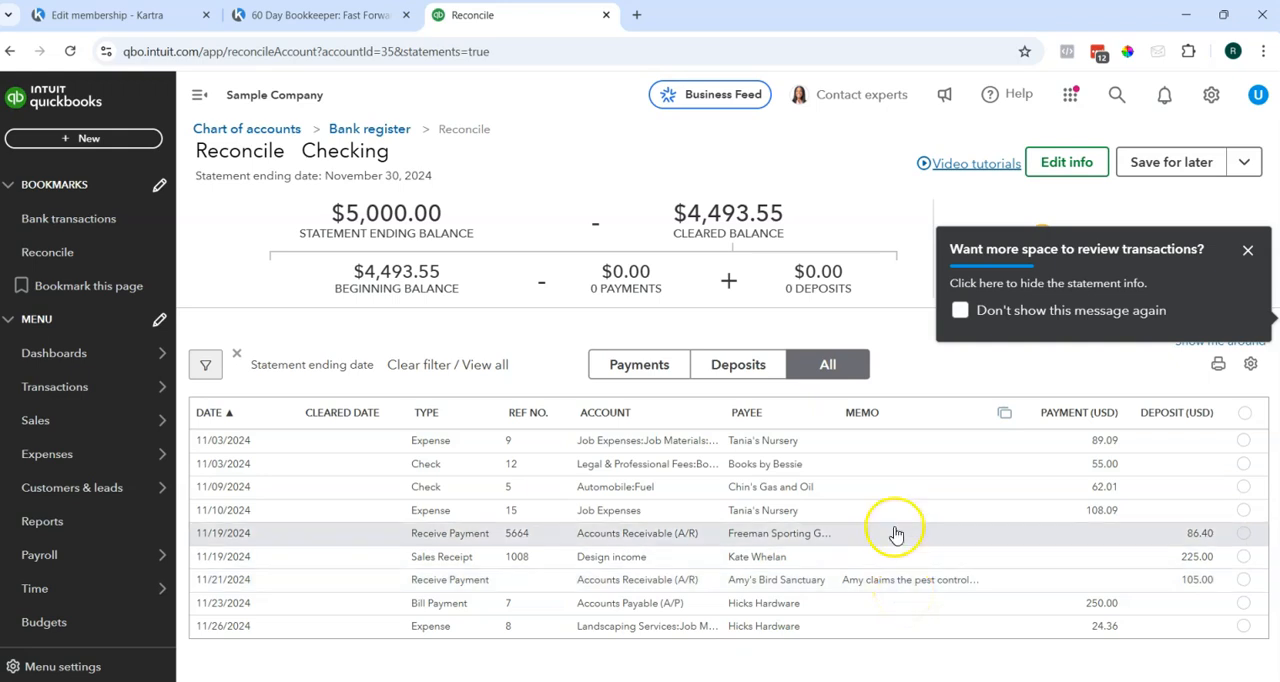
left_click(964, 313)
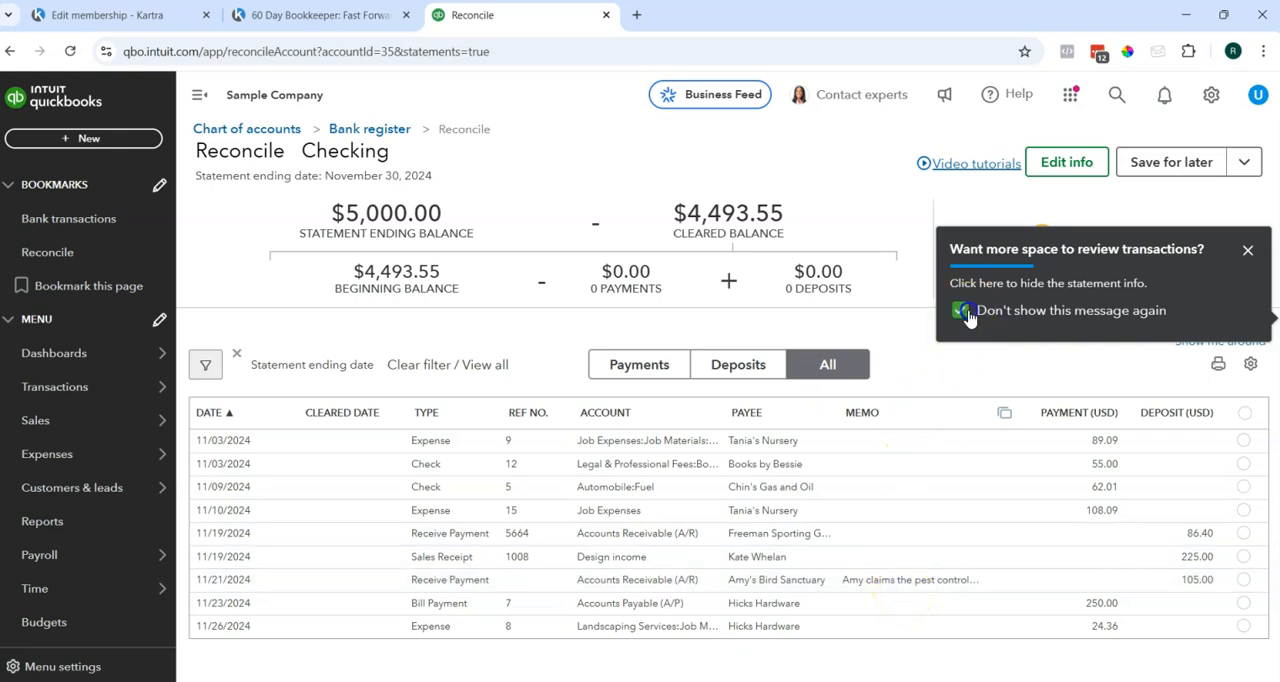
Dismiss the review-space tip and open the Checking bank register to see which transaction types can be added.
left_click(1246, 251)
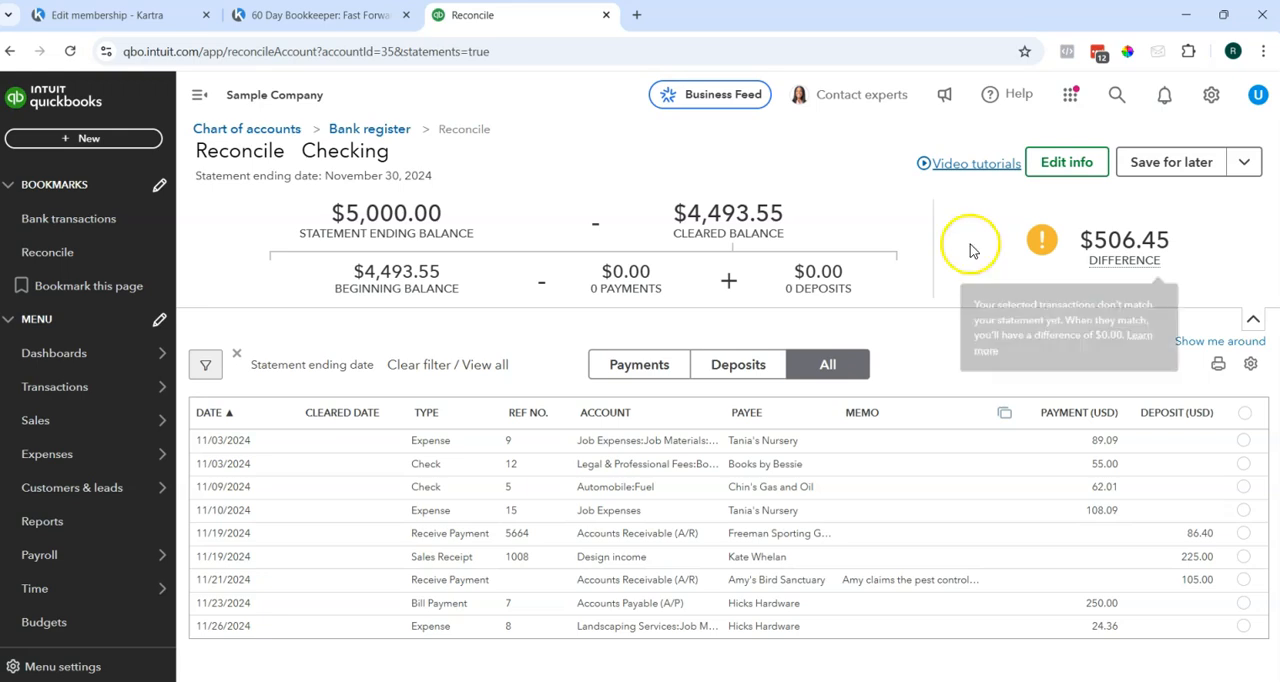
left_click(378, 131)
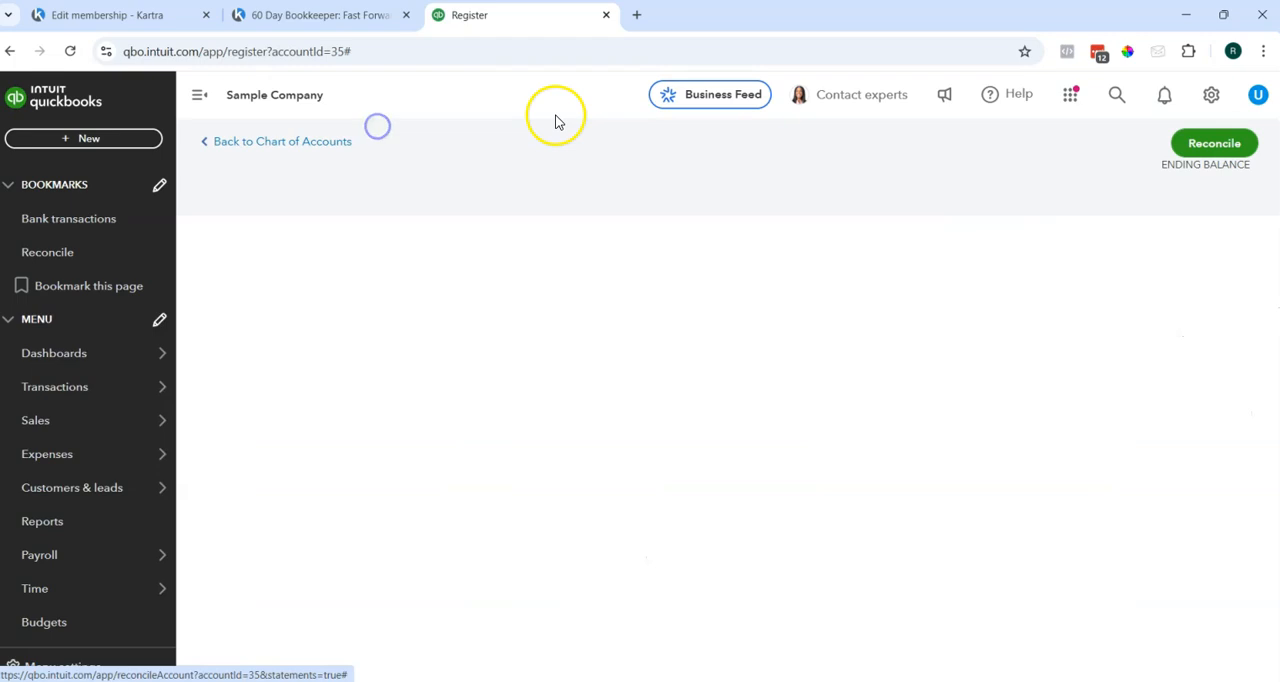
left_click(401, 330)
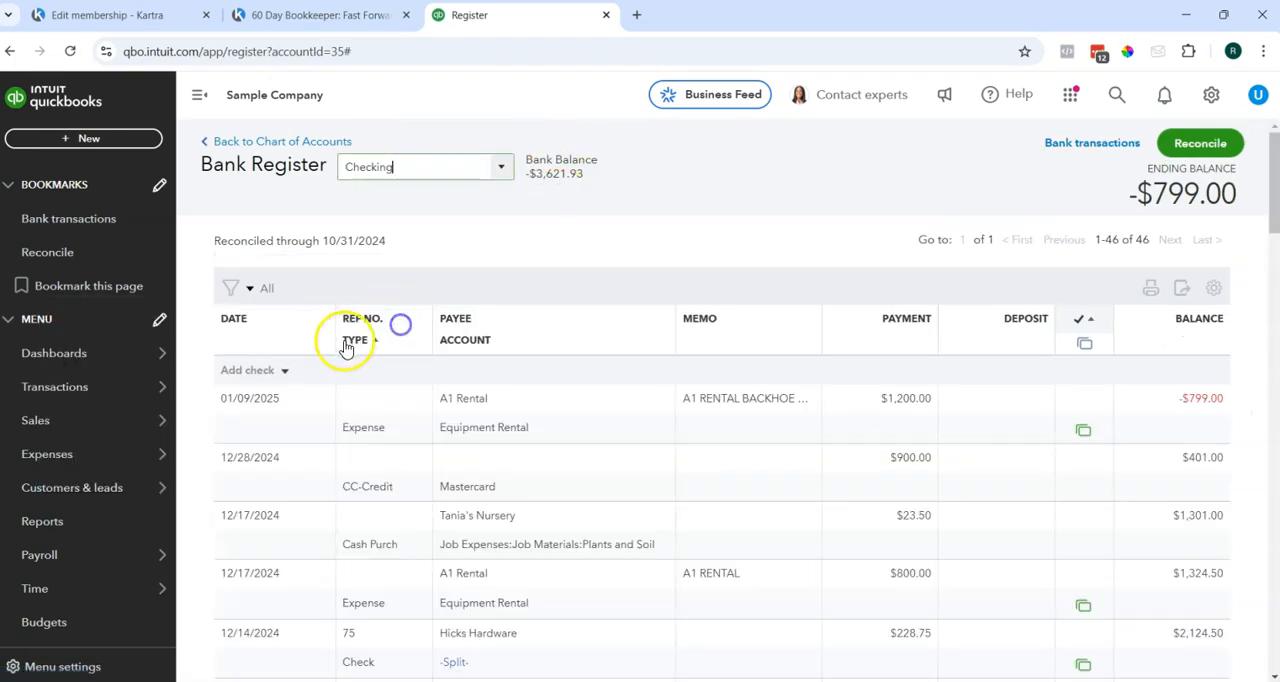
left_click(282, 370)
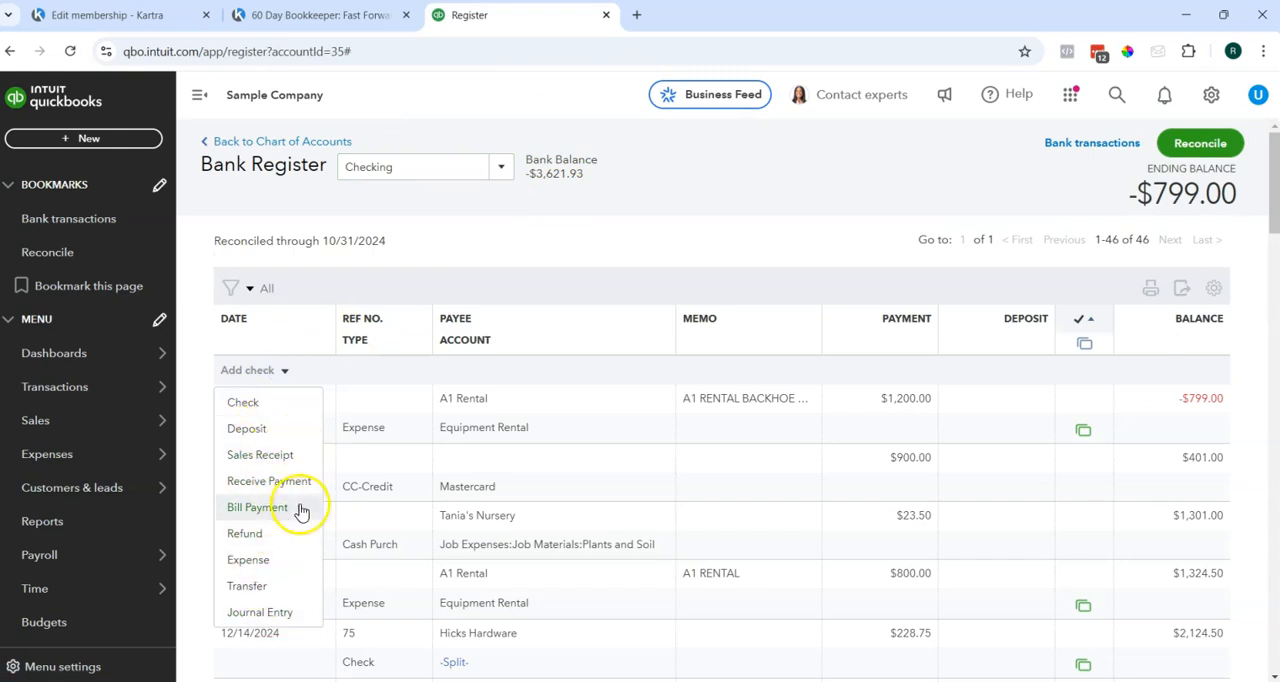
left_click(605, 262)
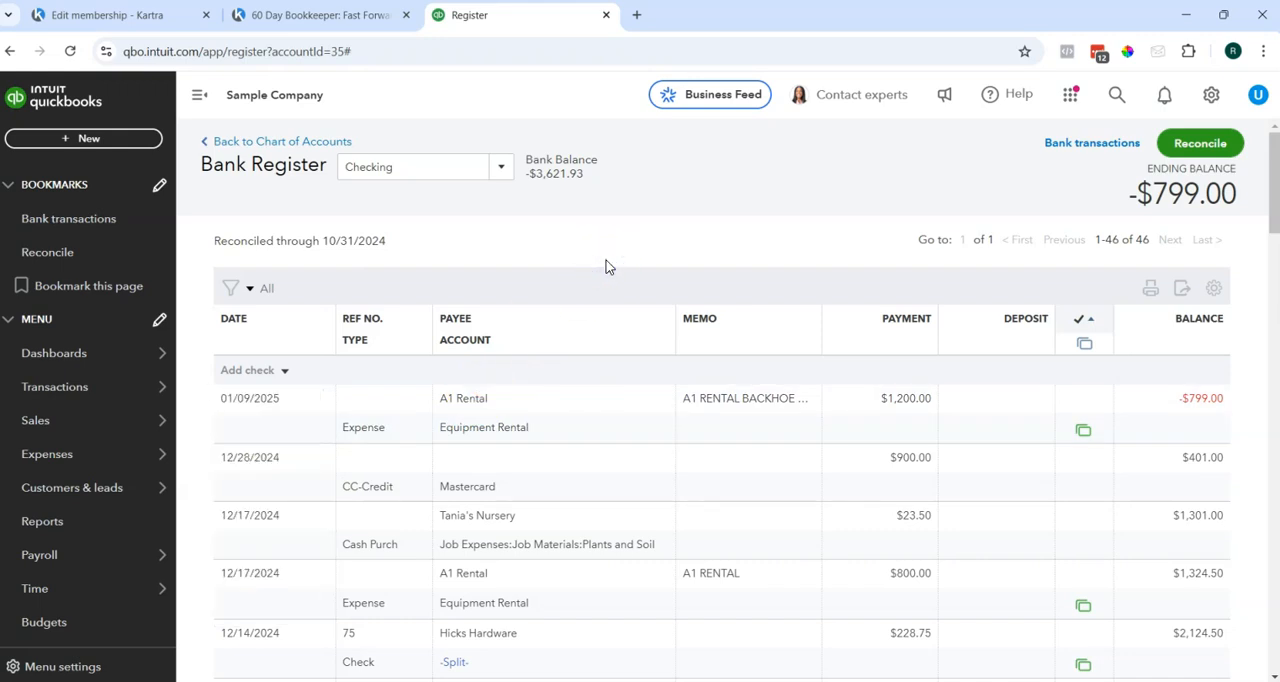
Start a new check in the Checking register dated 10/31/2025, keeping the suggested check number 71.
left_click(270, 370)
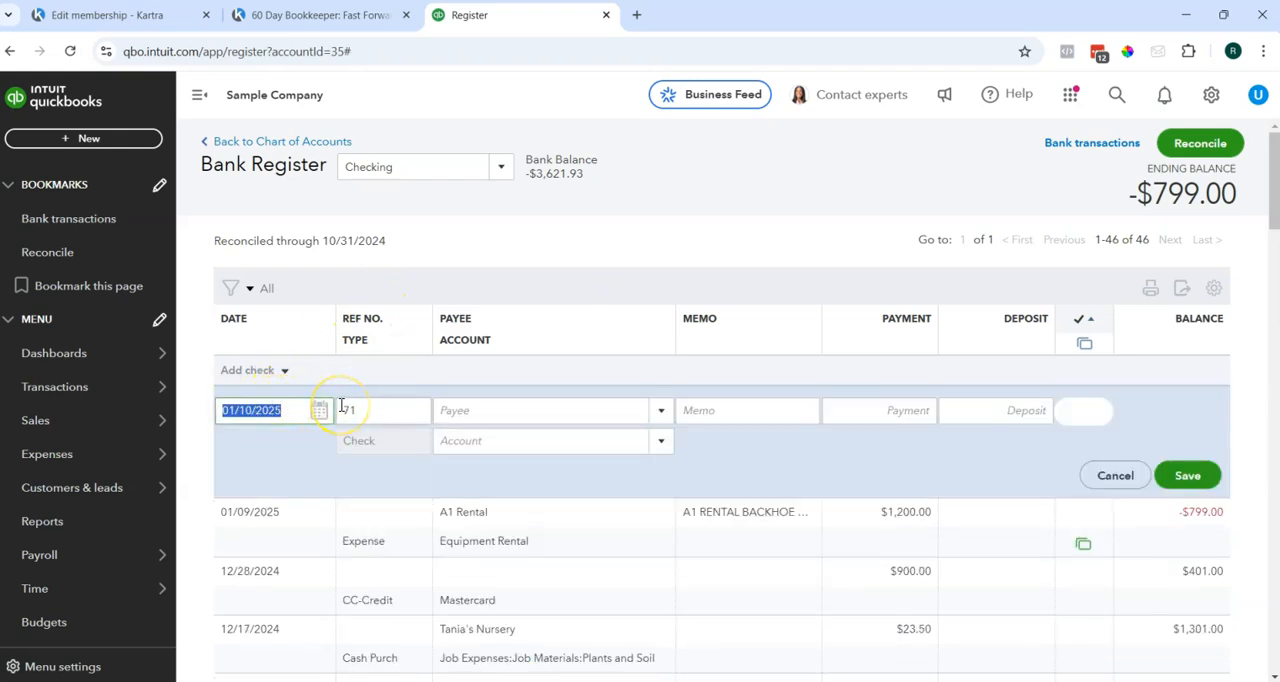
type("10/")
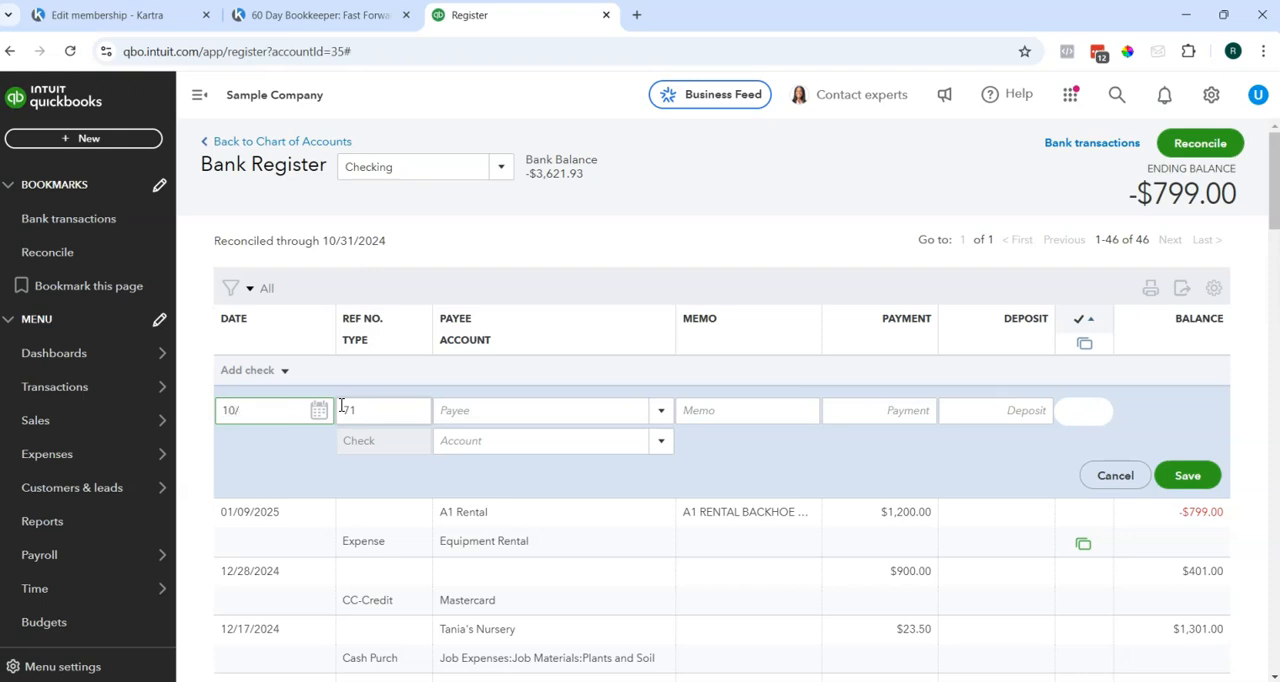
type("31")
key("Tab")
key("Tab")
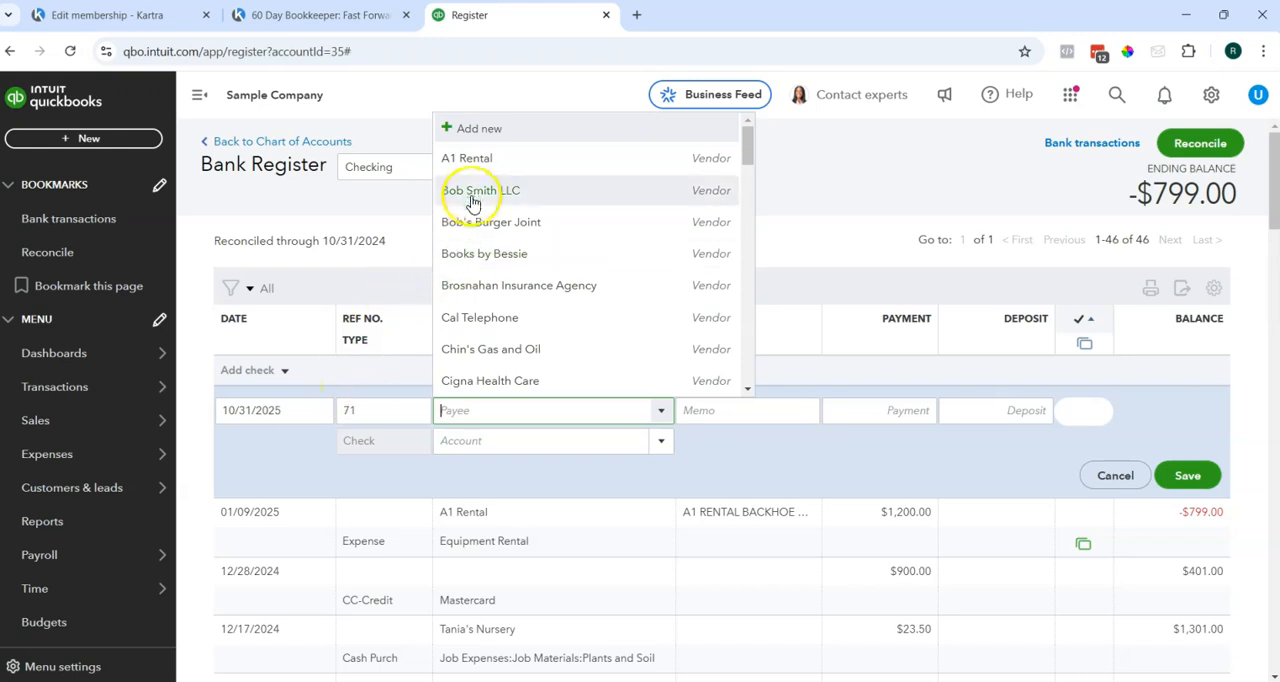
Complete the new check with payee A1 Rental, payment 1,200 and account Equipment Rental, and save it.
left_click(486, 160)
key("Tab")
type("1,200")
key("Tab")
left_click(623, 443)
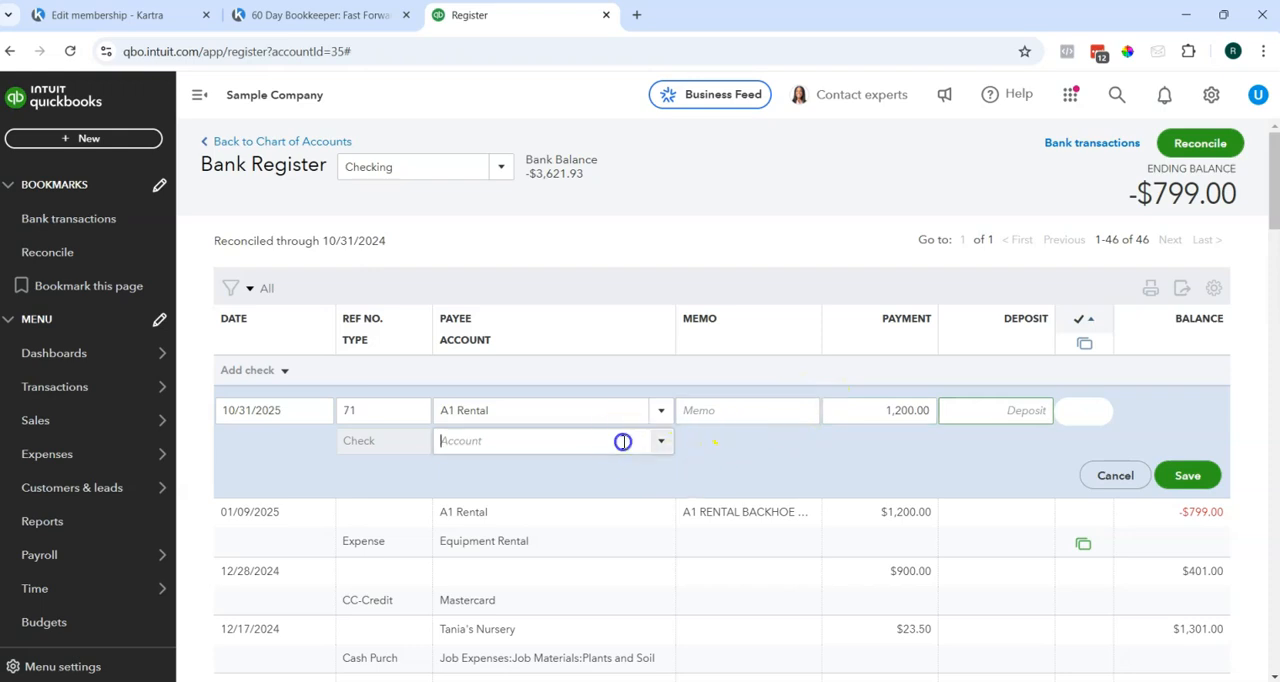
type("e")
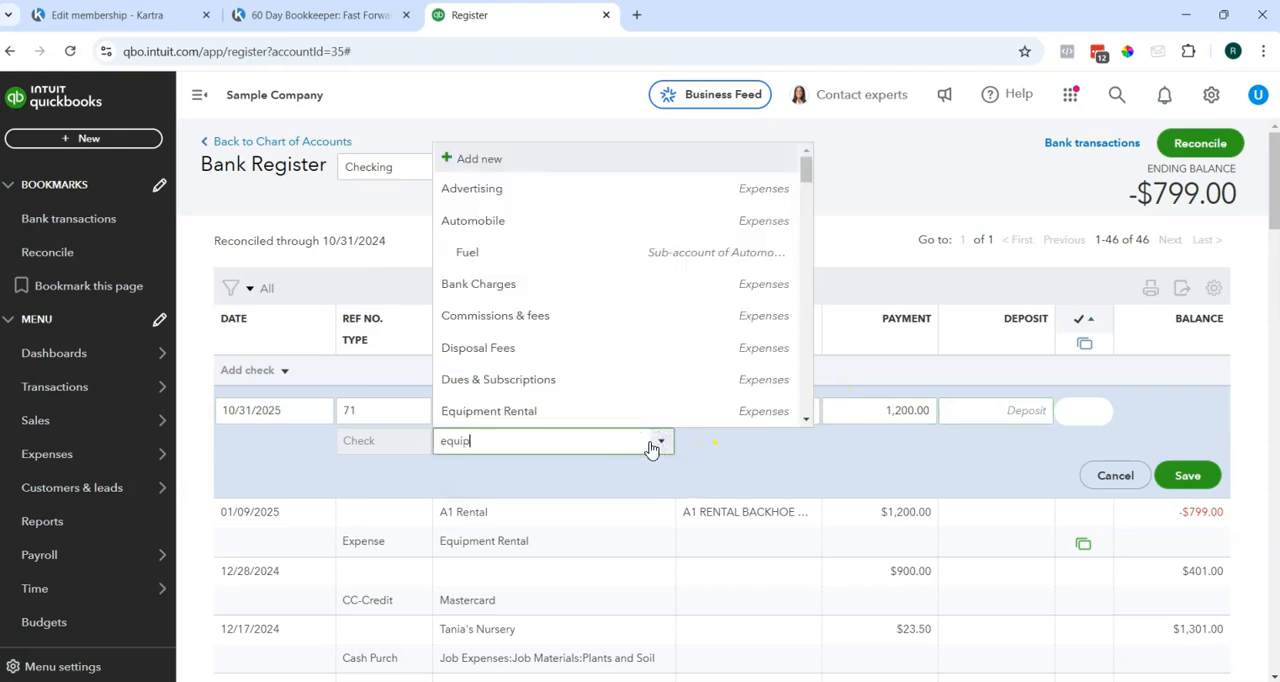
type("quip")
left_click(523, 501)
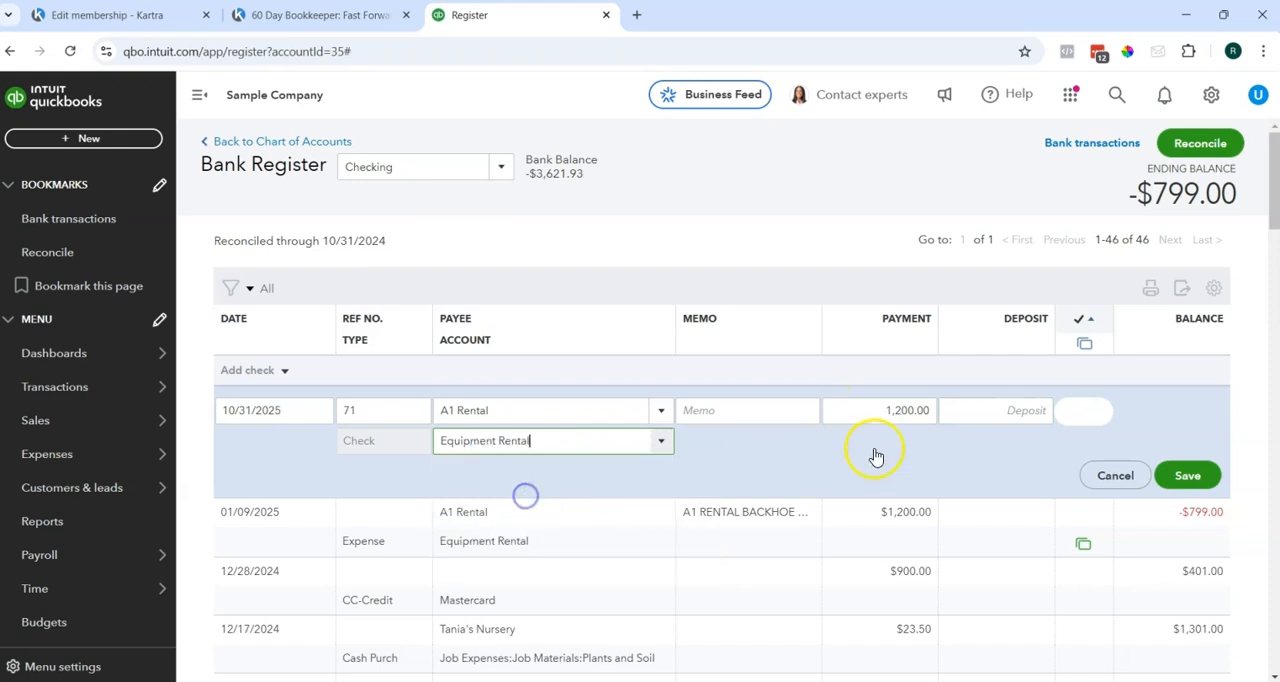
left_click(1184, 478)
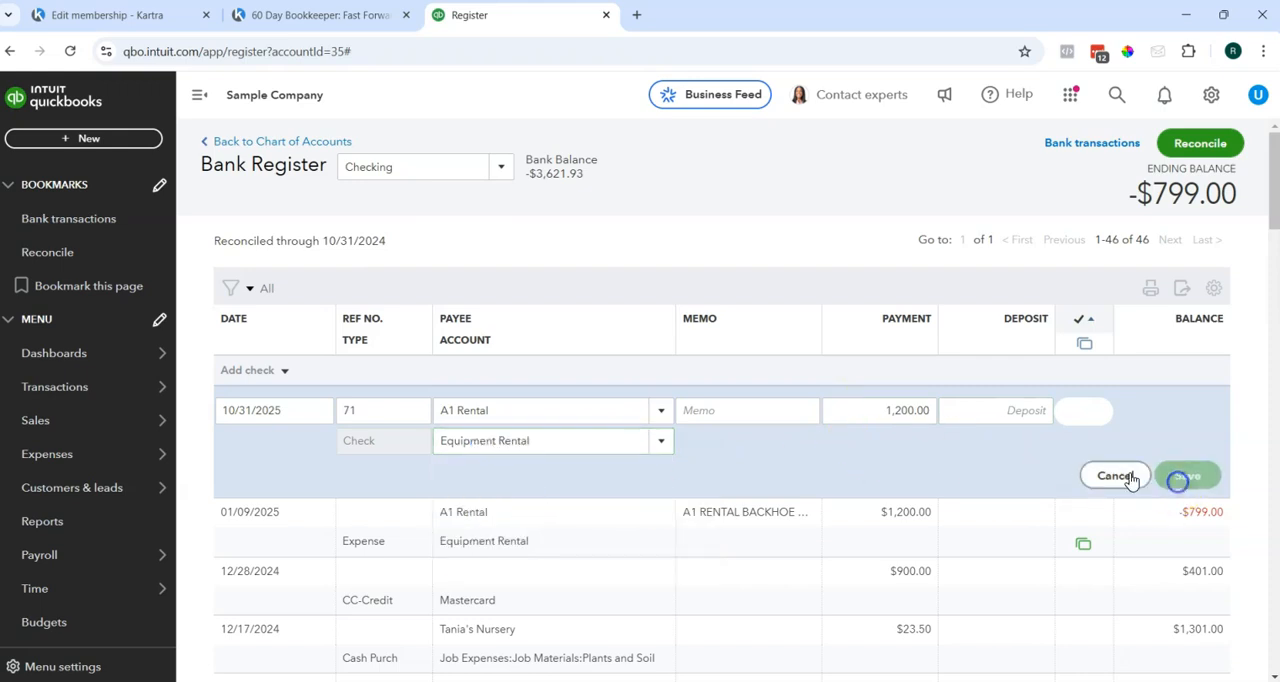
Return to the Checking reconciliation, remove the statement ending date filter, and find the A1 Rental check 71.
left_click(1190, 140)
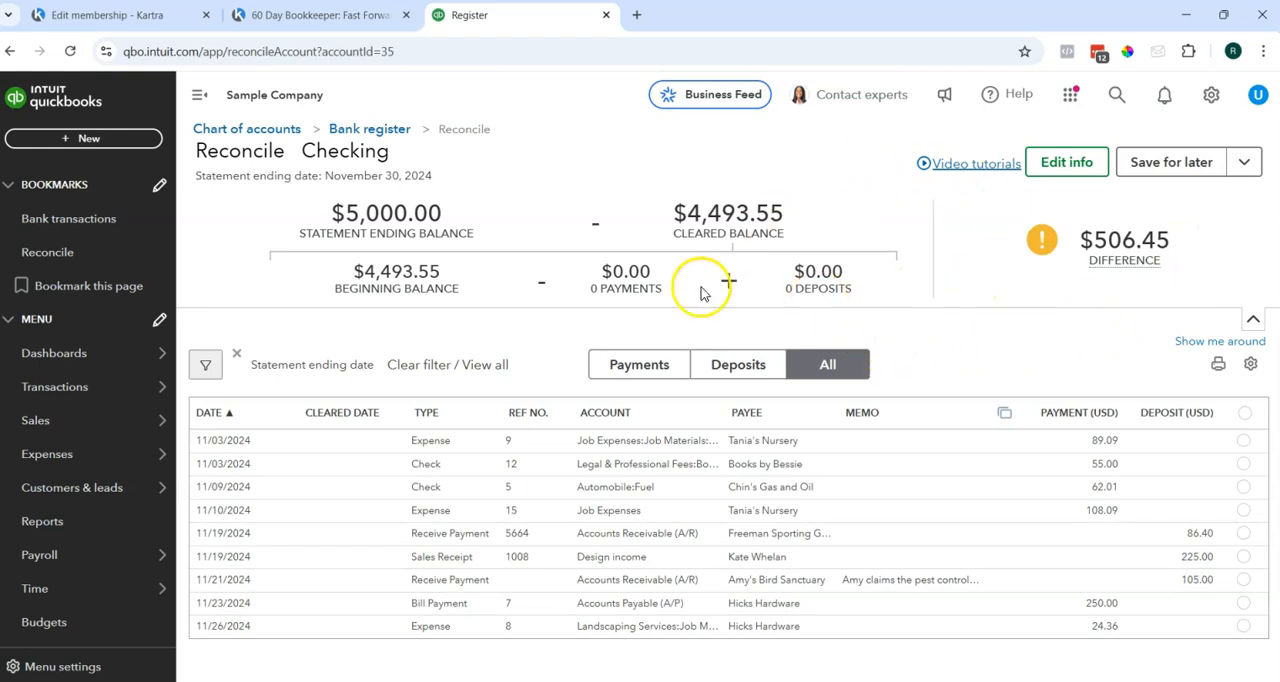
left_click(237, 354)
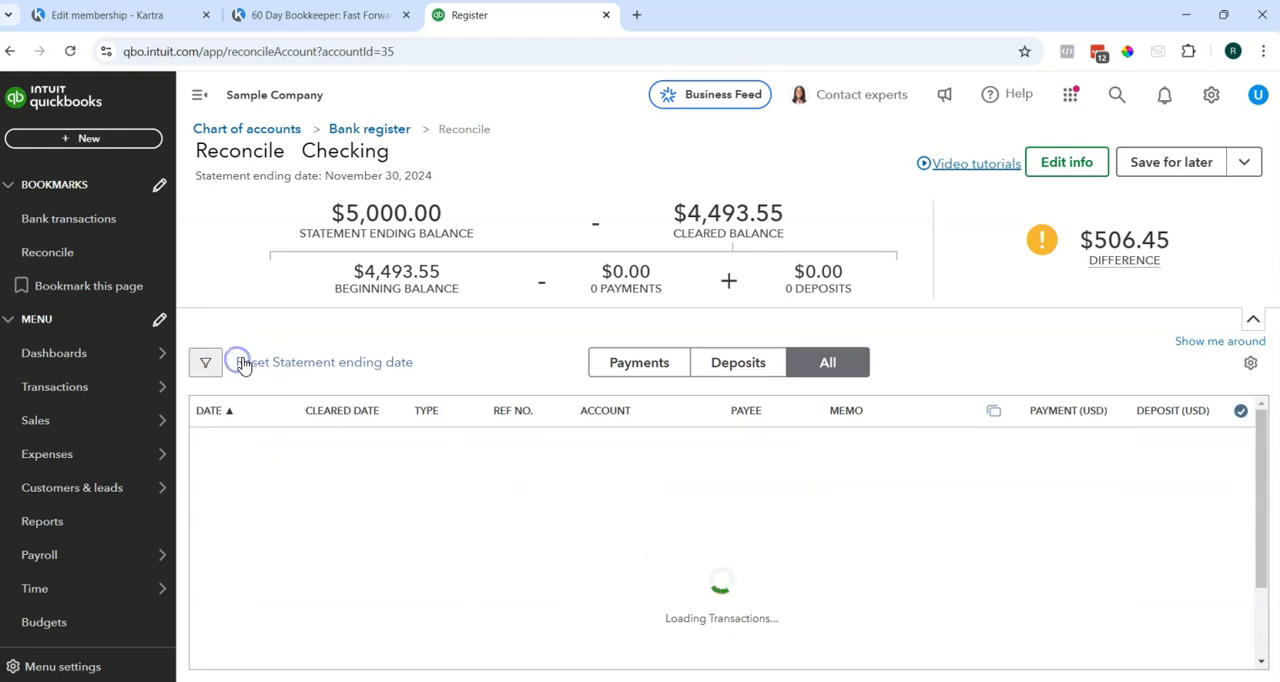
scroll(857, 455, "down", 1)
scroll(857, 455, "down", 4)
scroll(855, 490, "down", 1)
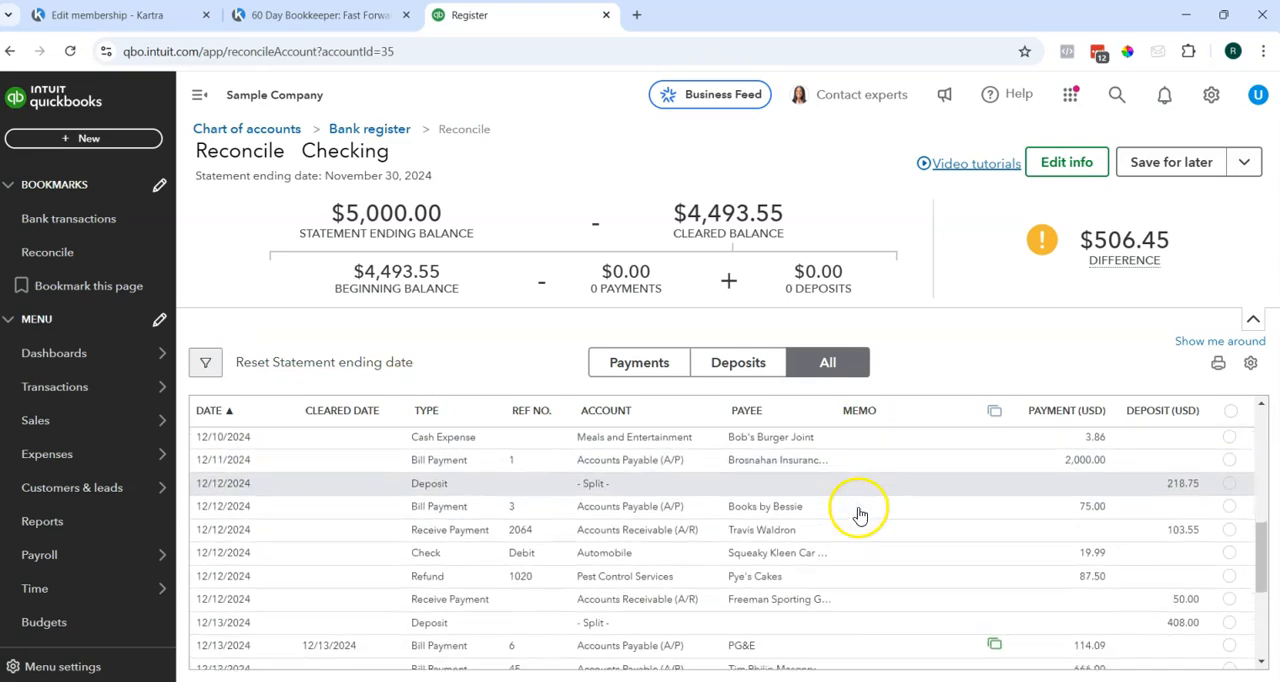
scroll(857, 515, "down", 5)
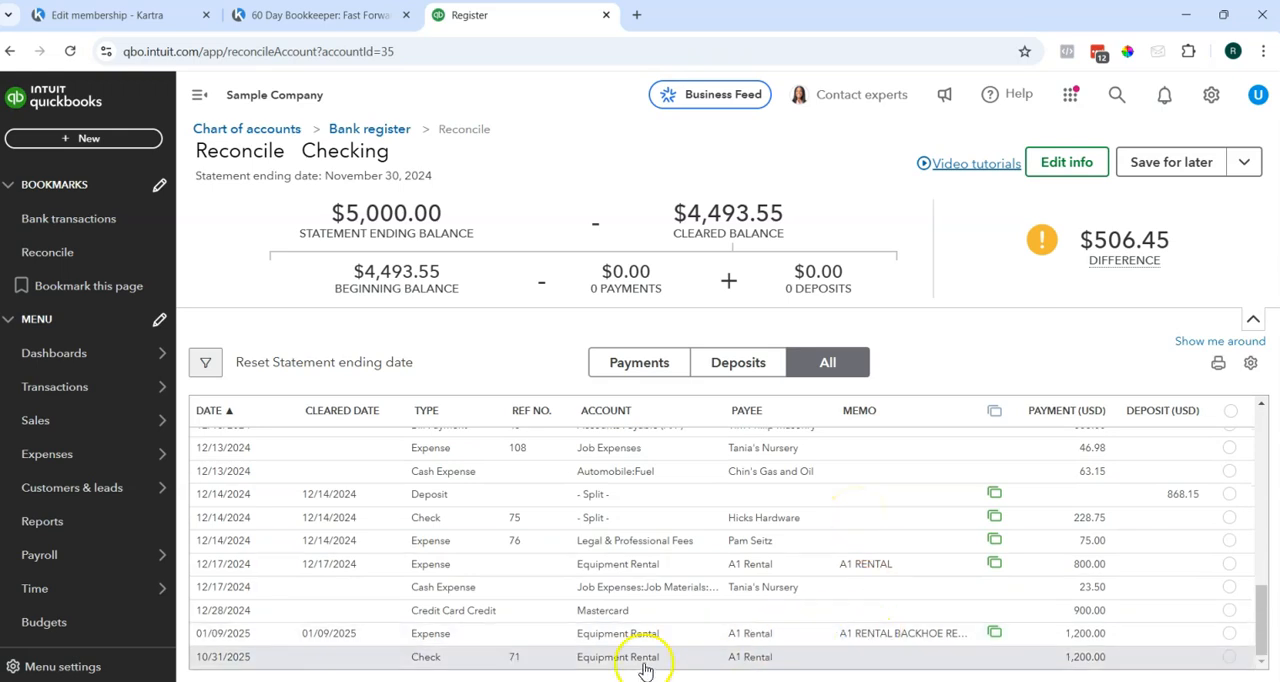
Set the date of A1 Rental check 71 to 10/31/2024, save it, and close the full check form.
left_click(243, 657)
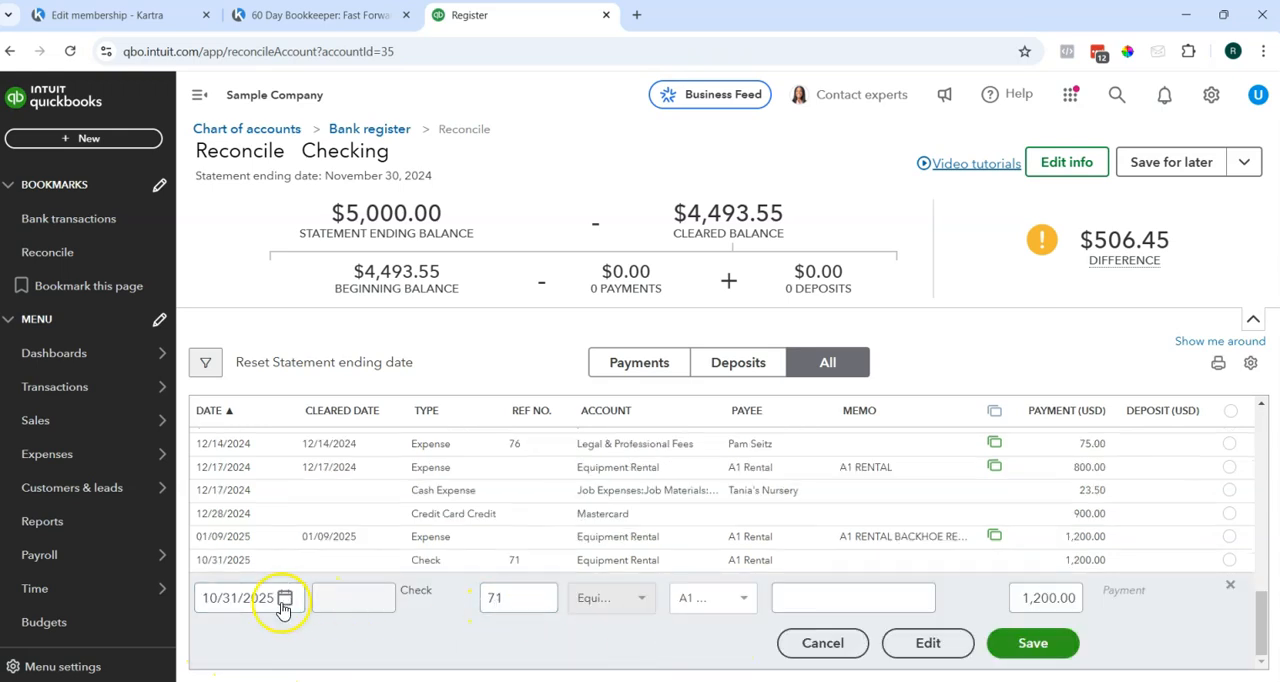
left_click(284, 600)
key("BackSpace")
type("4")
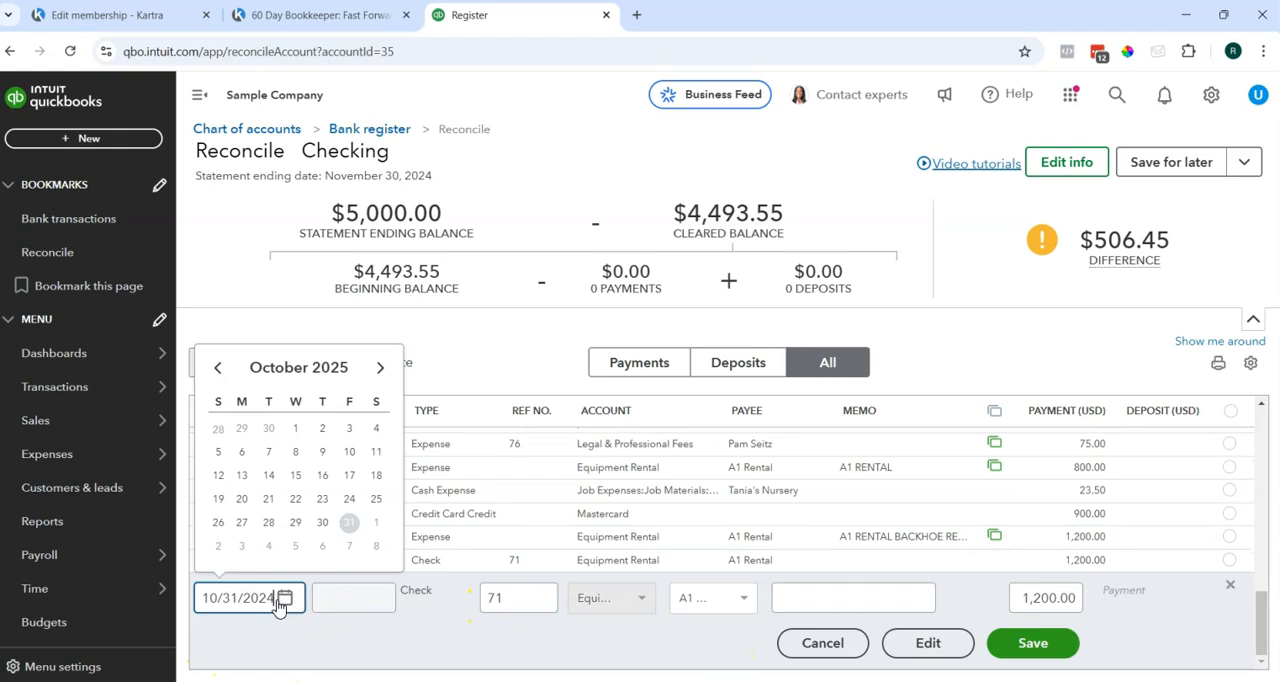
left_click(937, 643)
left_click(1052, 645)
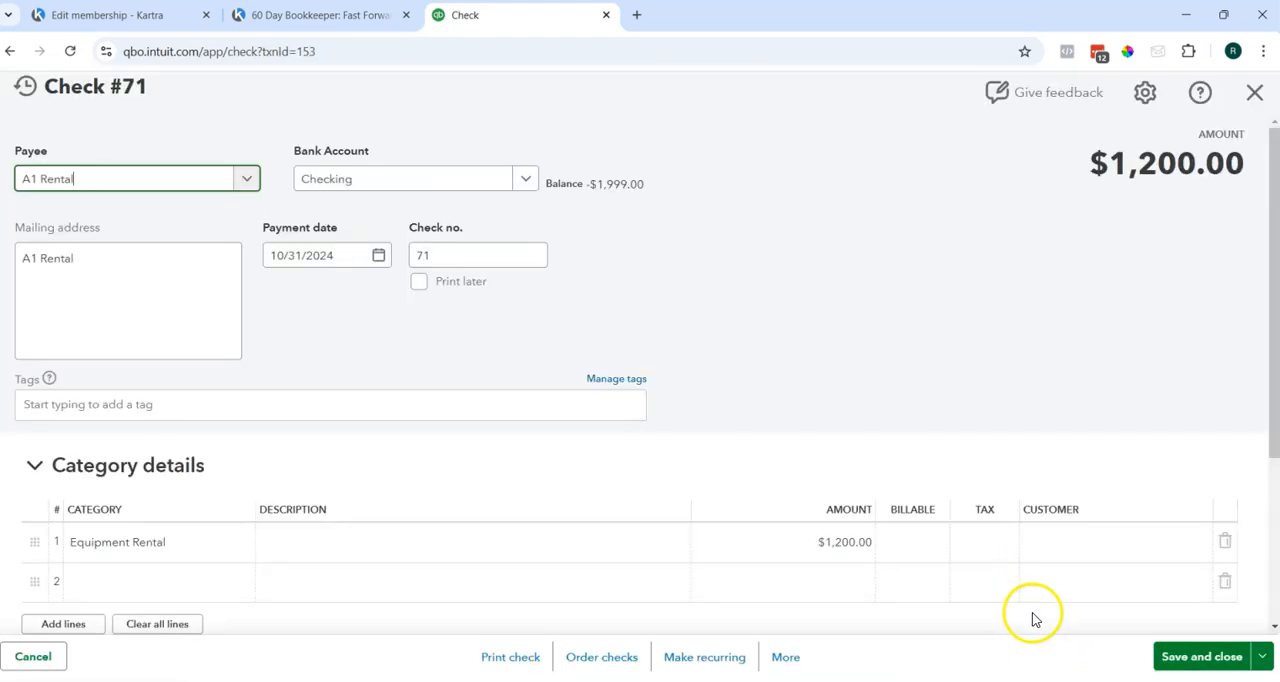
left_click(1255, 92)
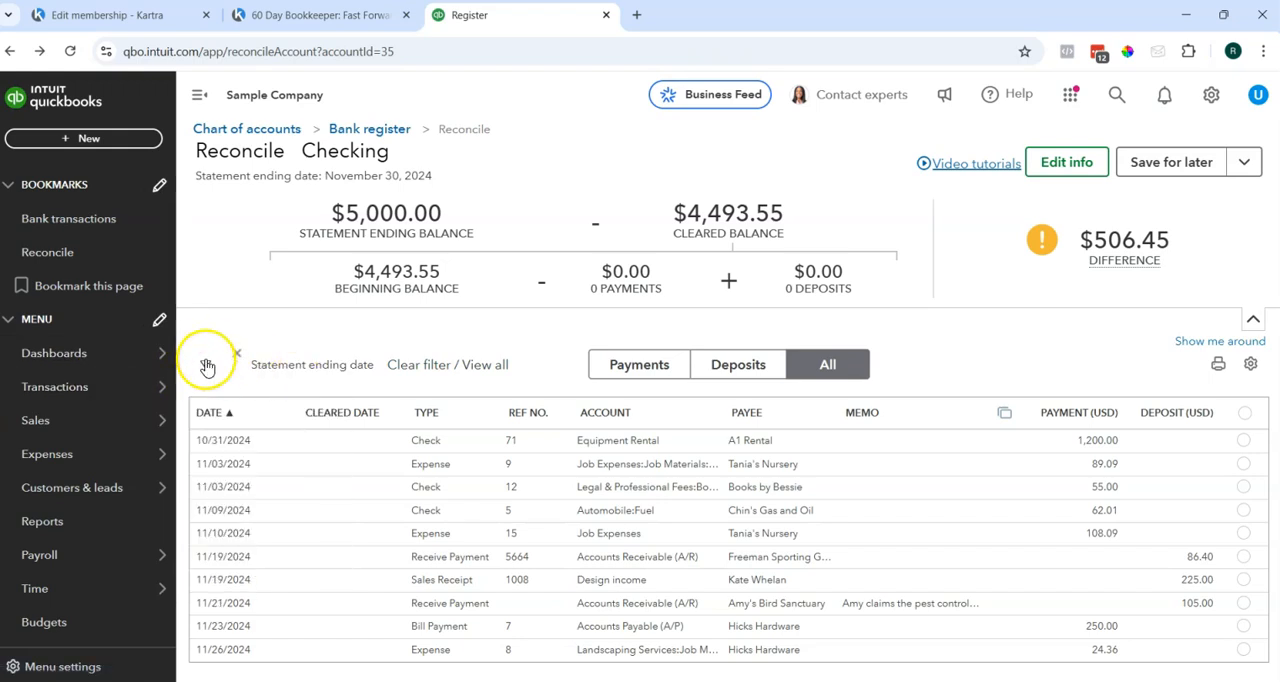
List only the payments and only the deposits, and save the November reconciliation for later before resuming it.
left_click(660, 367)
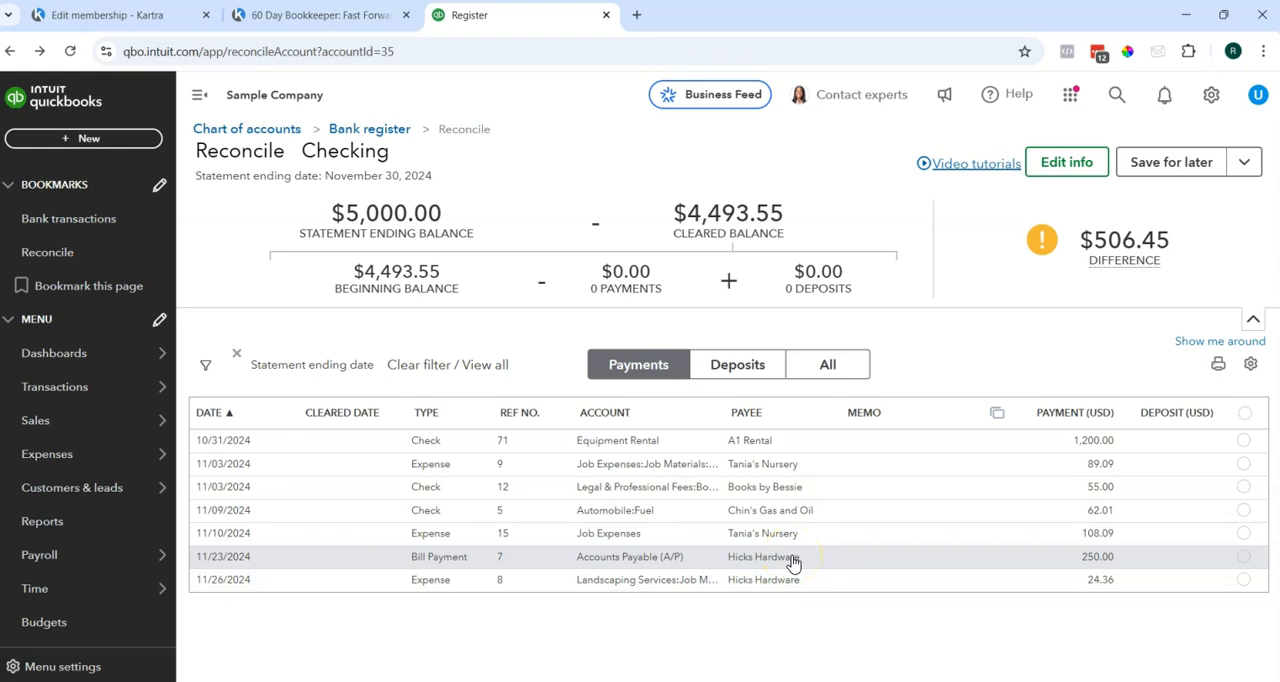
left_click(737, 368)
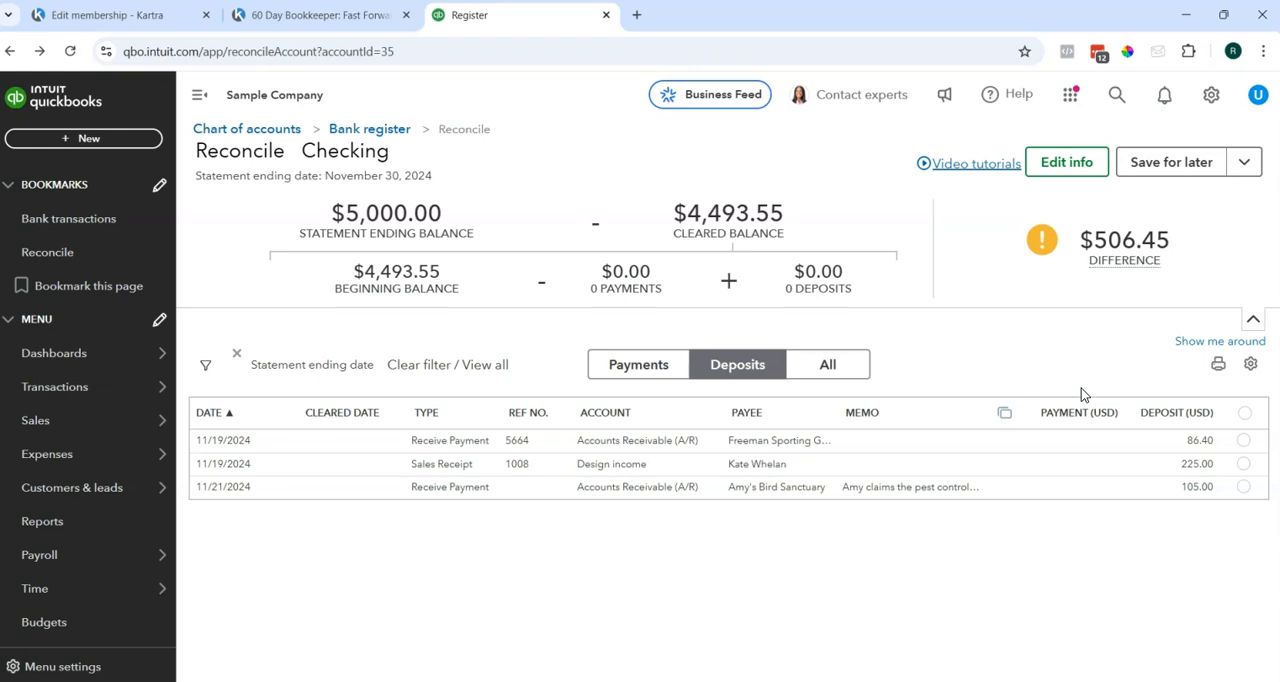
left_click(1200, 162)
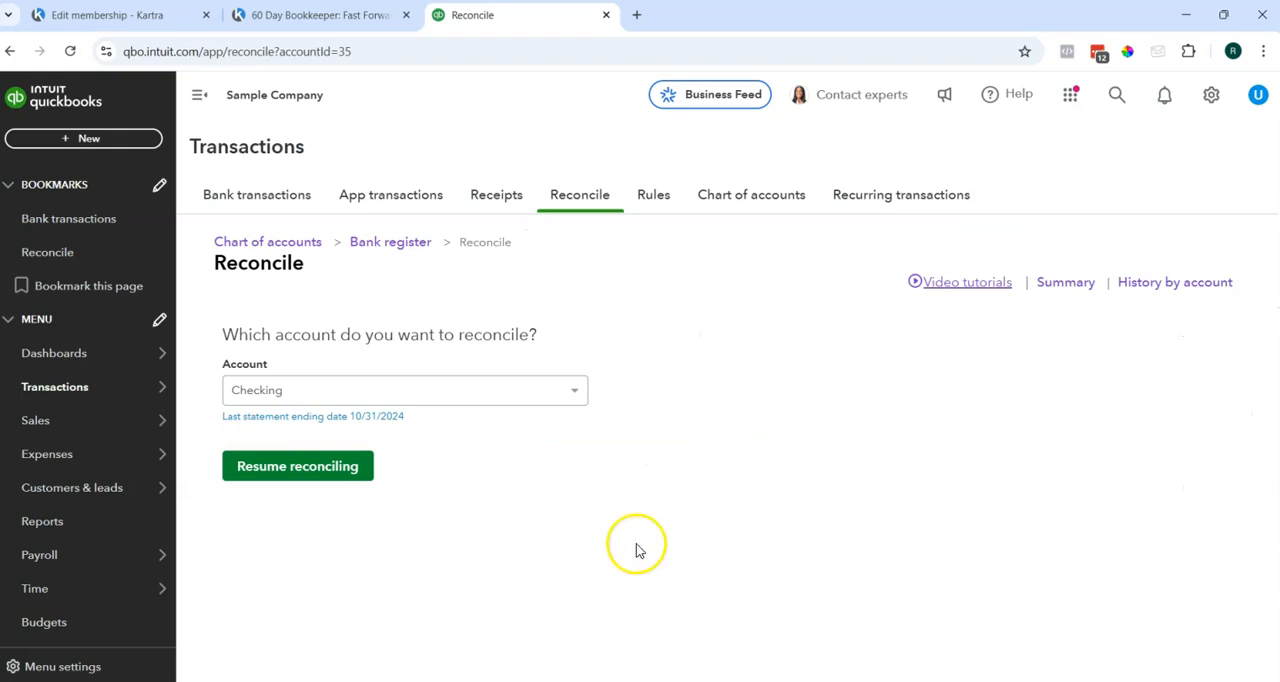
left_click(299, 472)
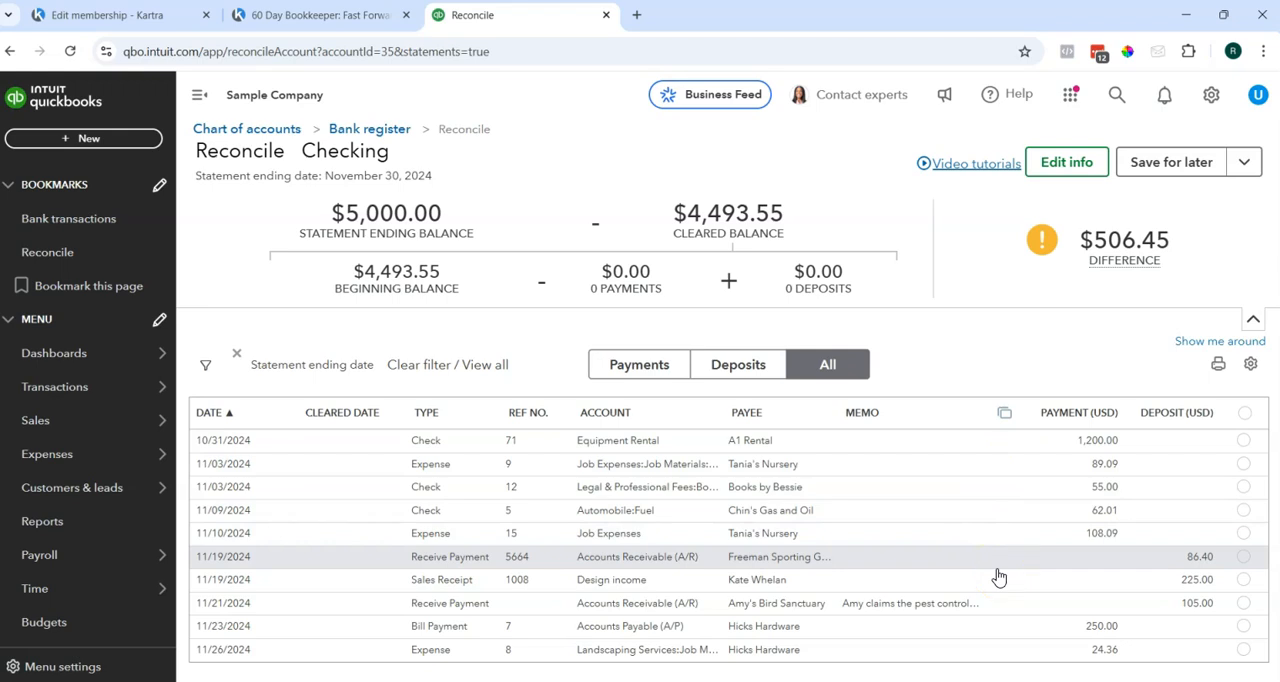
Open the 11/26/2024 Hicks Hardware expense, ref no. 8, from the reconciliation list and delete it.
left_click(645, 652)
left_click(797, 606)
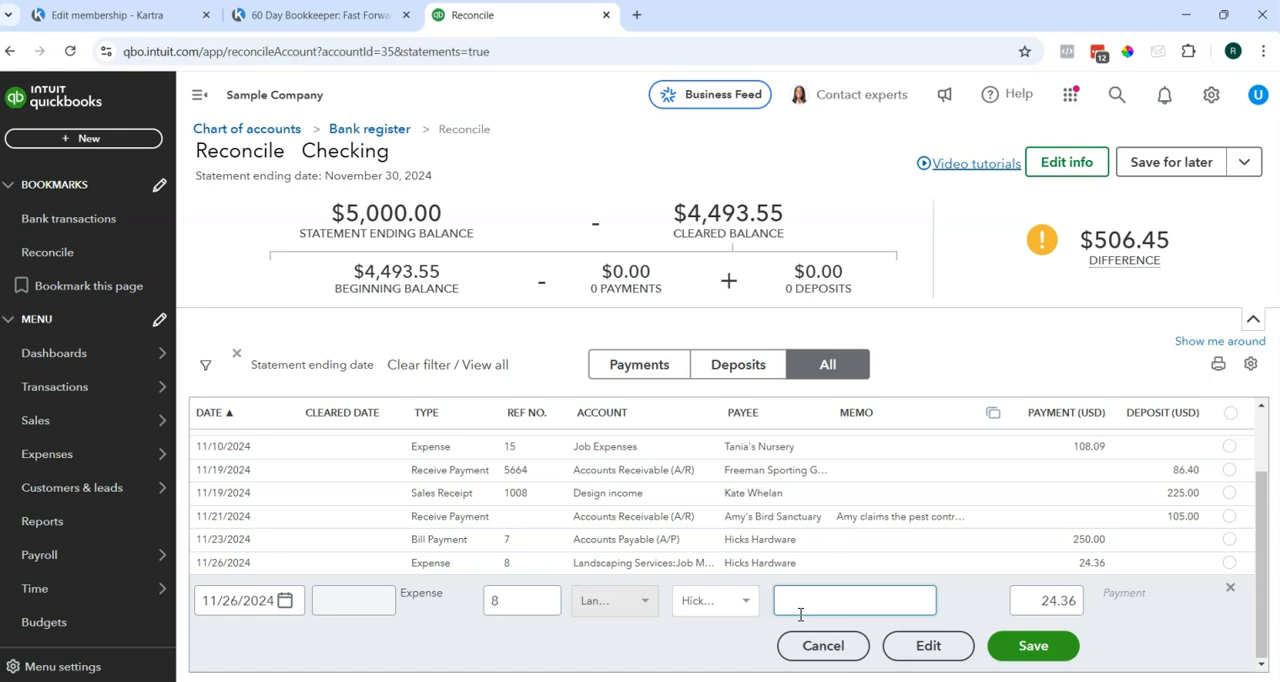
left_click(922, 648)
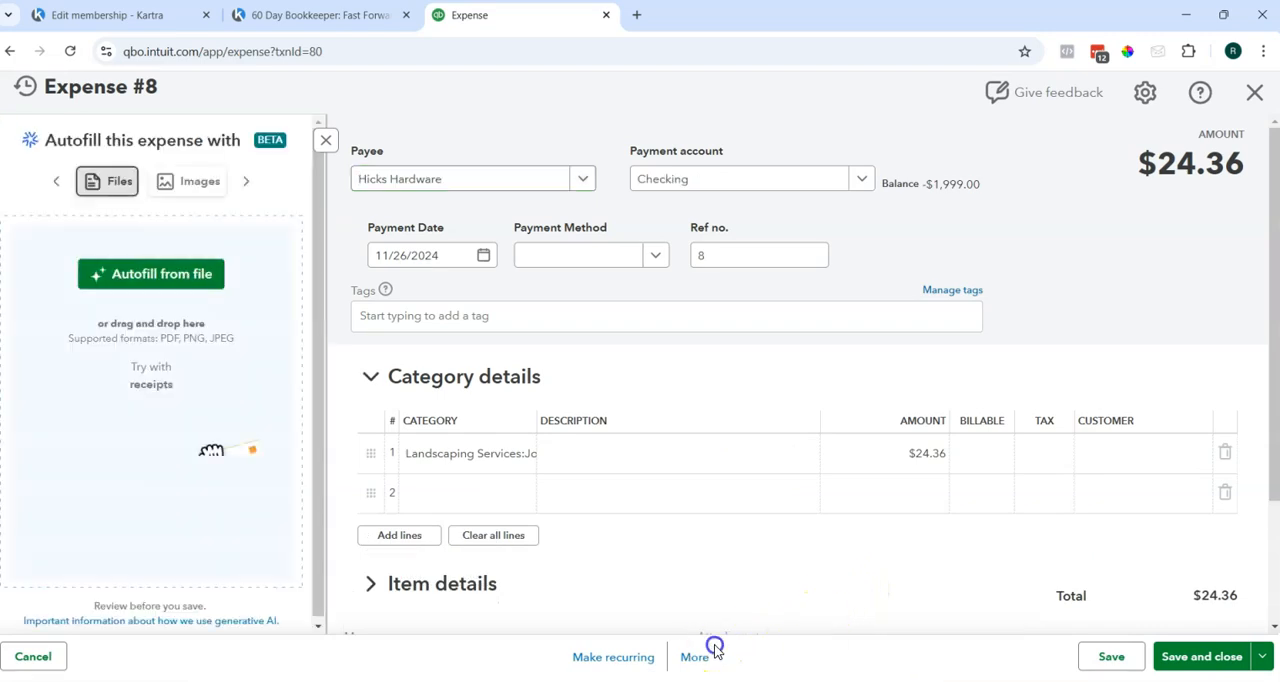
left_click(694, 655)
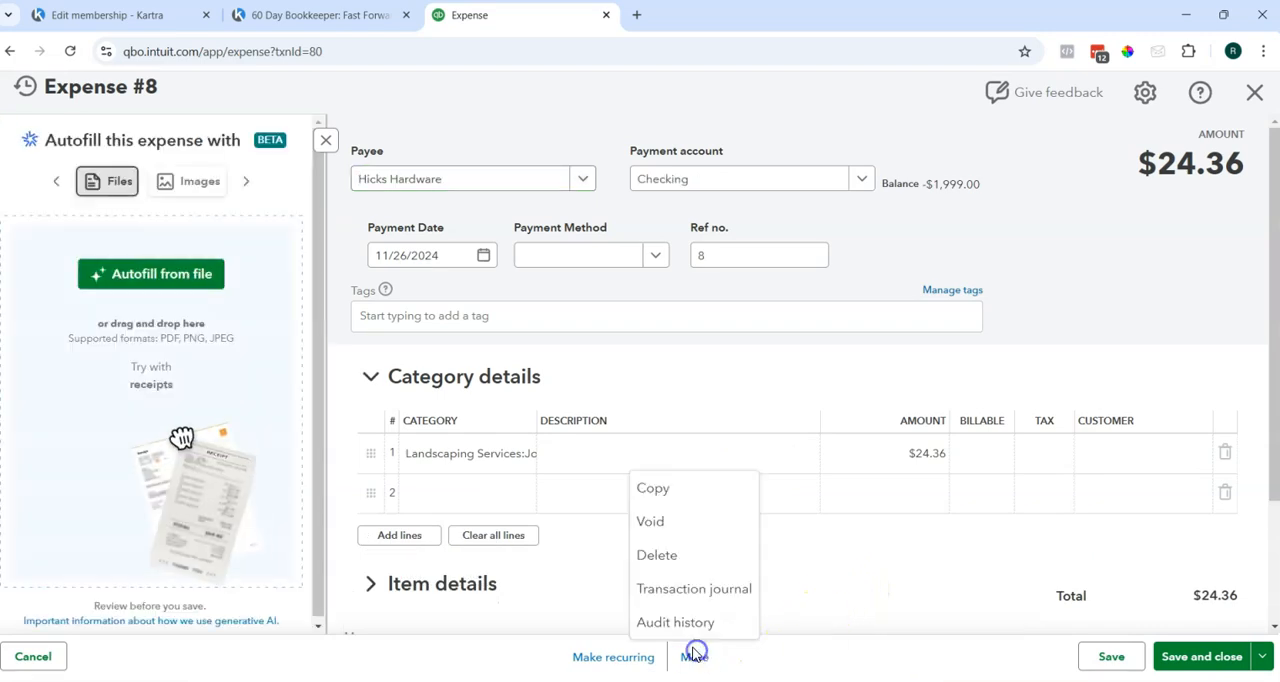
left_click(672, 556)
left_click(708, 430)
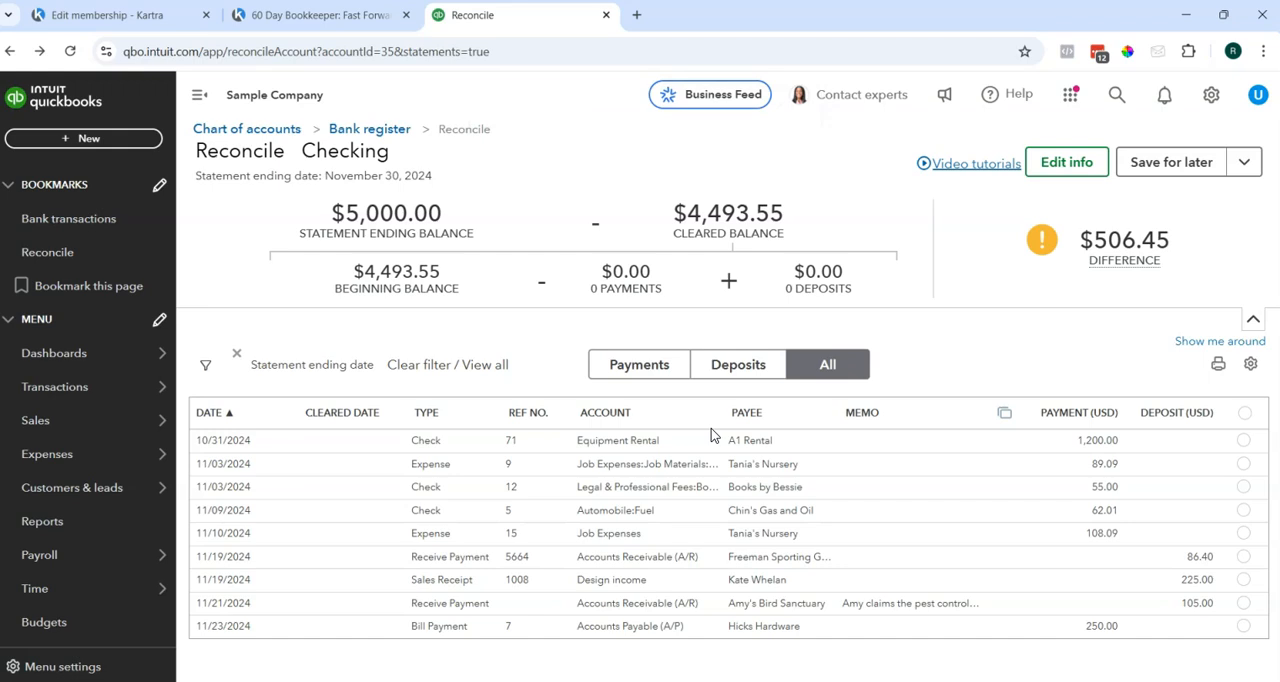
left_click(733, 408)
Leave the open reconciliation for the Reconcile start page and view the reconciliation summary.
left_click(97, 262)
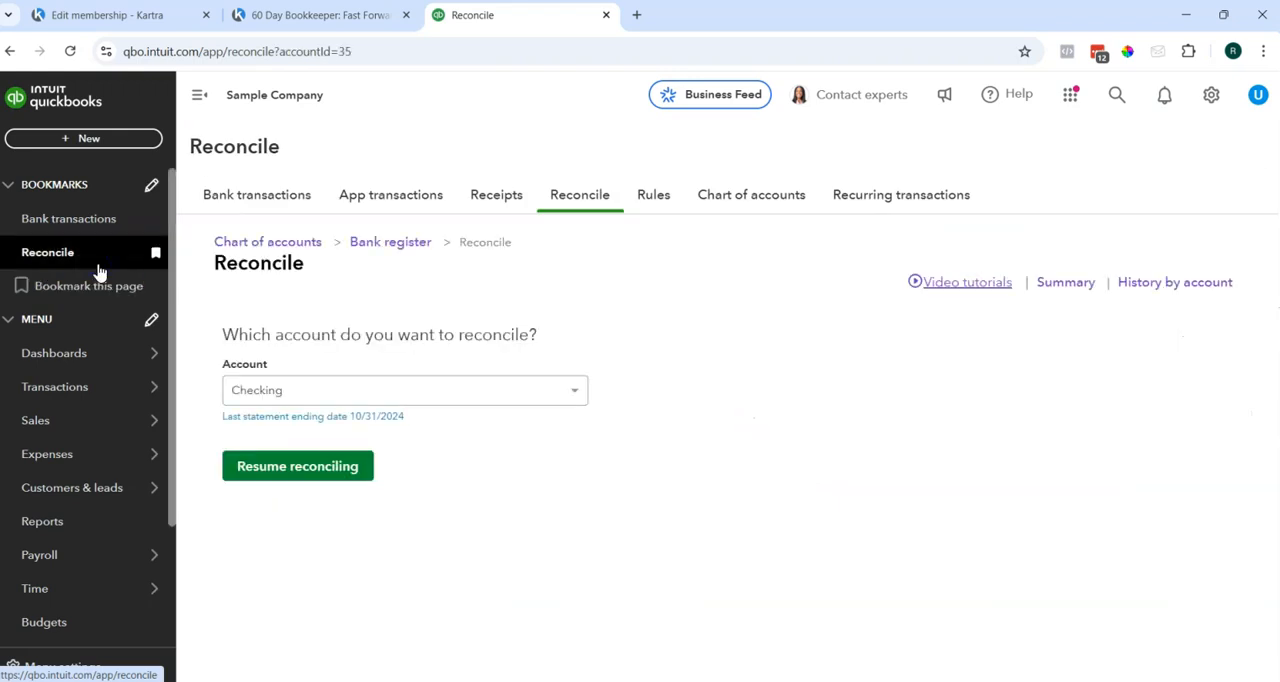
left_click(394, 266)
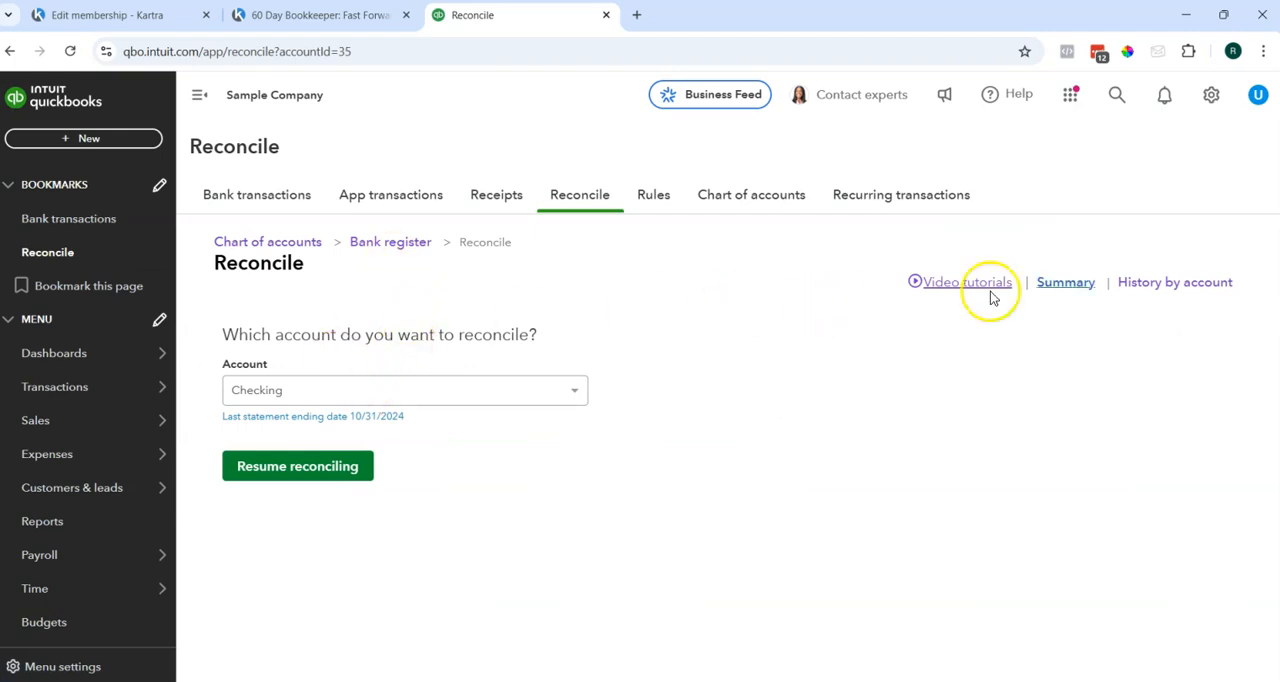
left_click(1080, 287)
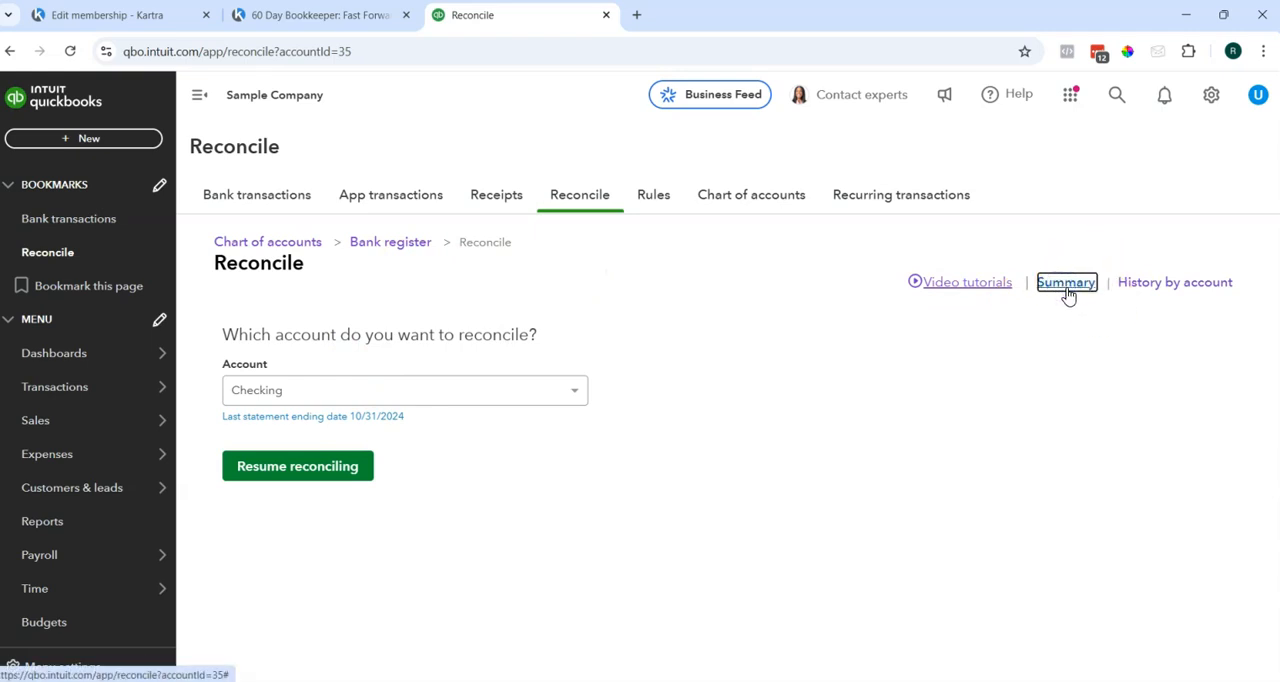
left_click(1066, 284)
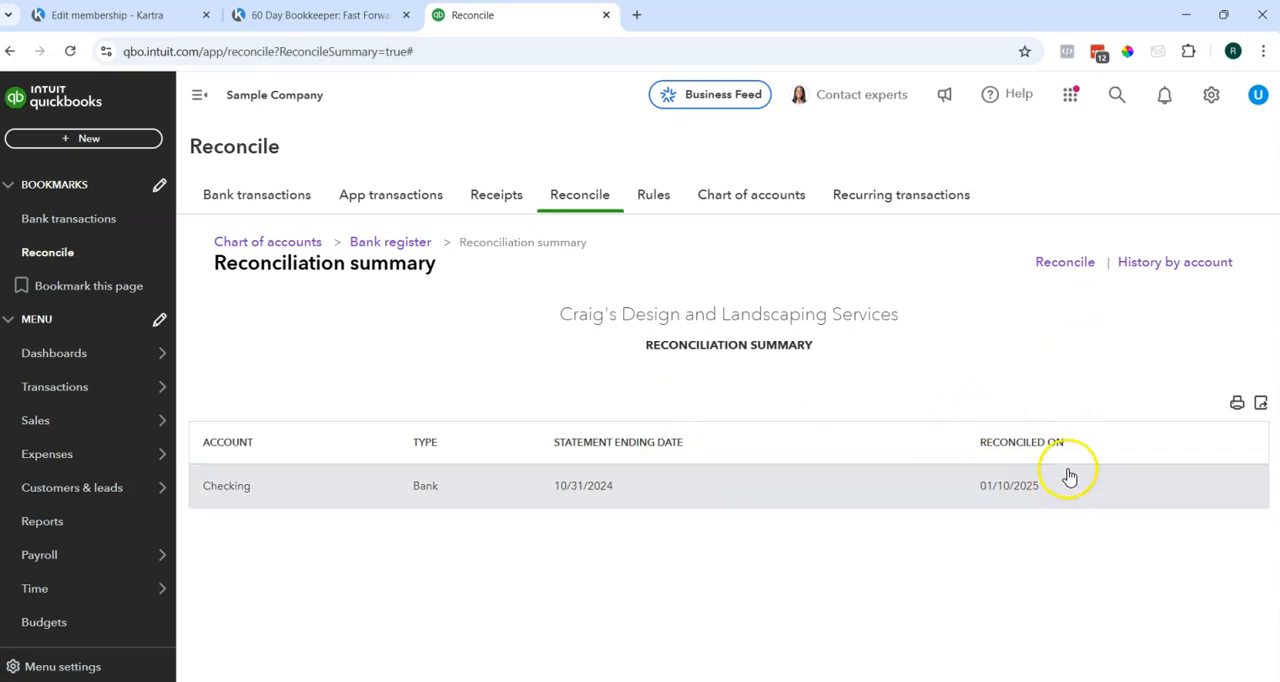
Open the reconciliation history by account and examine the Checking reconciliation report for the period ending 10/31/2024.
left_click(1175, 270)
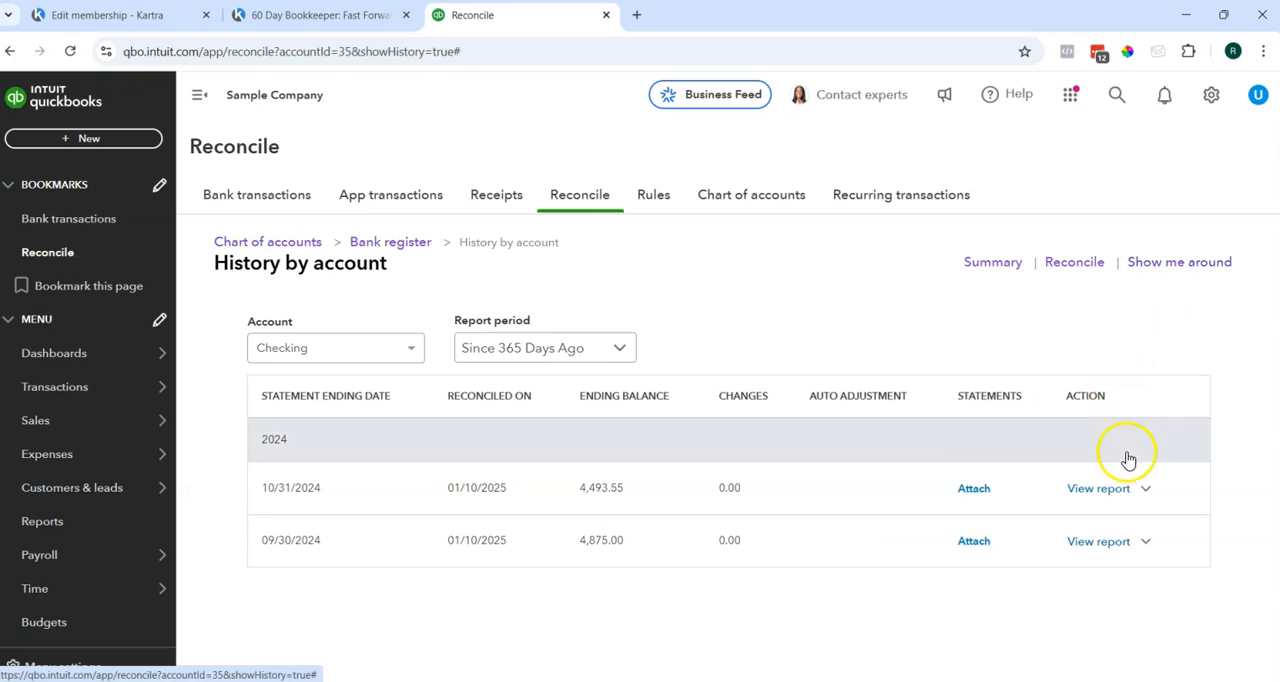
left_click(1099, 488)
scroll(985, 370, "down", 3)
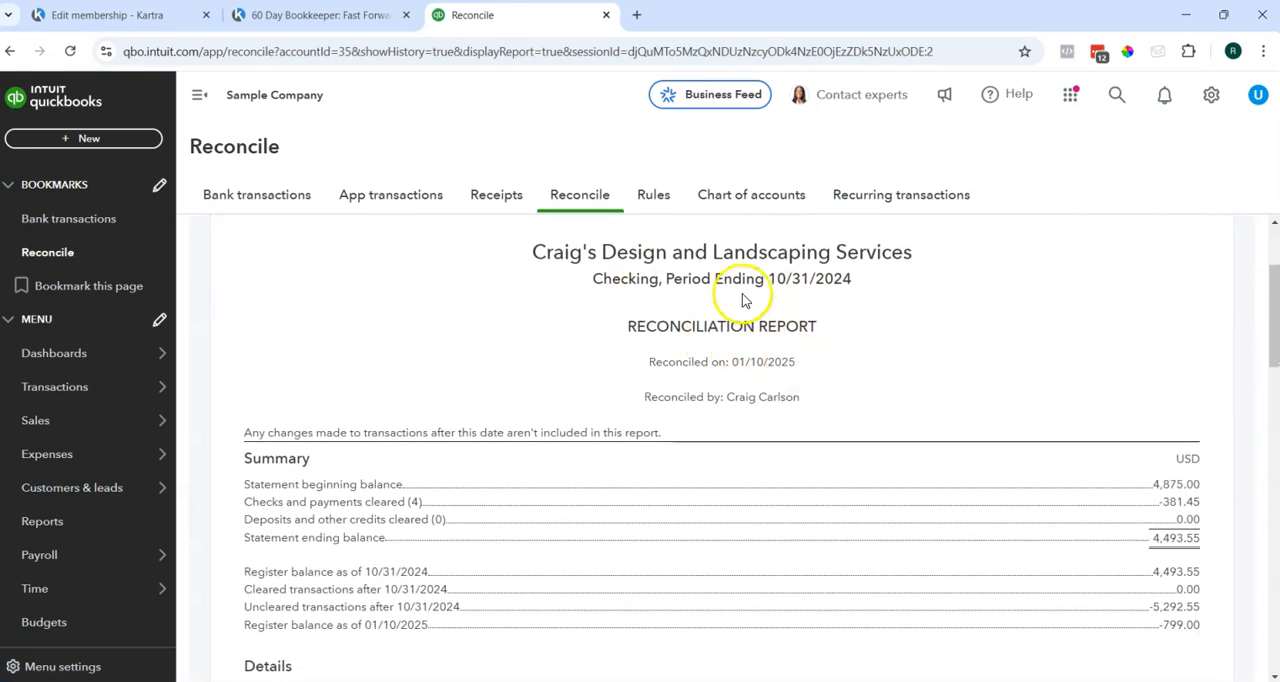
left_click_drag(718, 278, 888, 289)
left_click(918, 300)
scroll(981, 390, "down", 15)
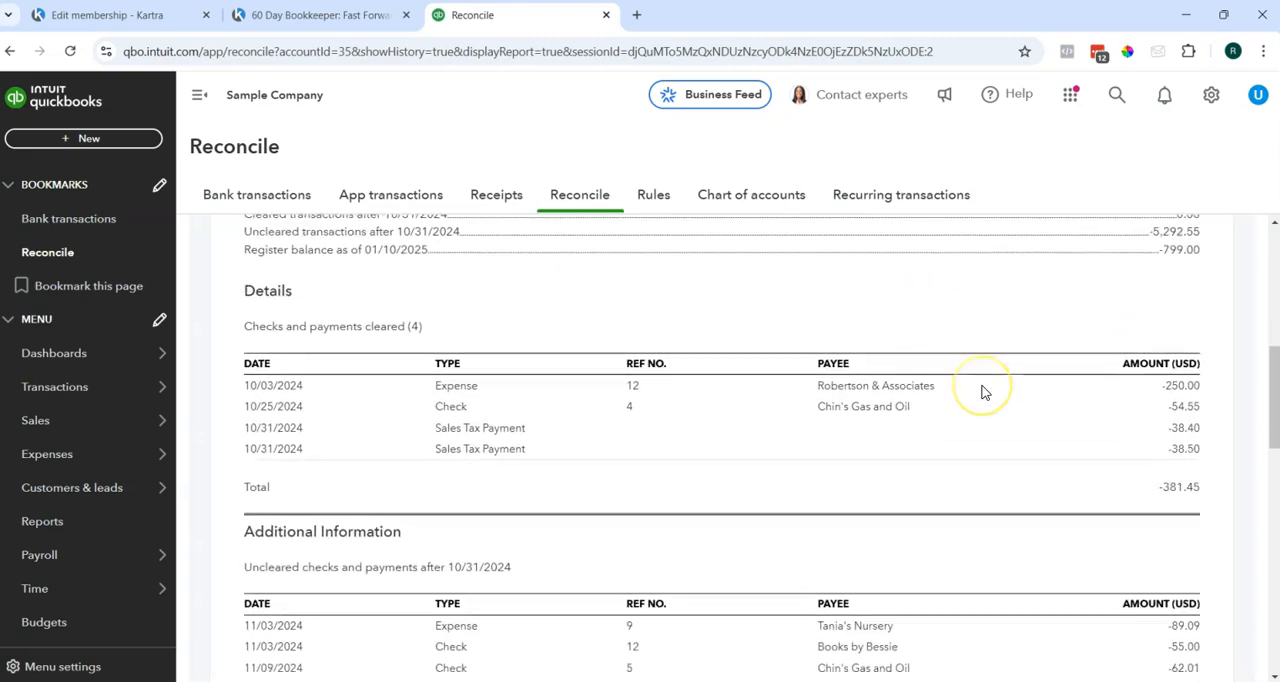
scroll(995, 427, "down", 3)
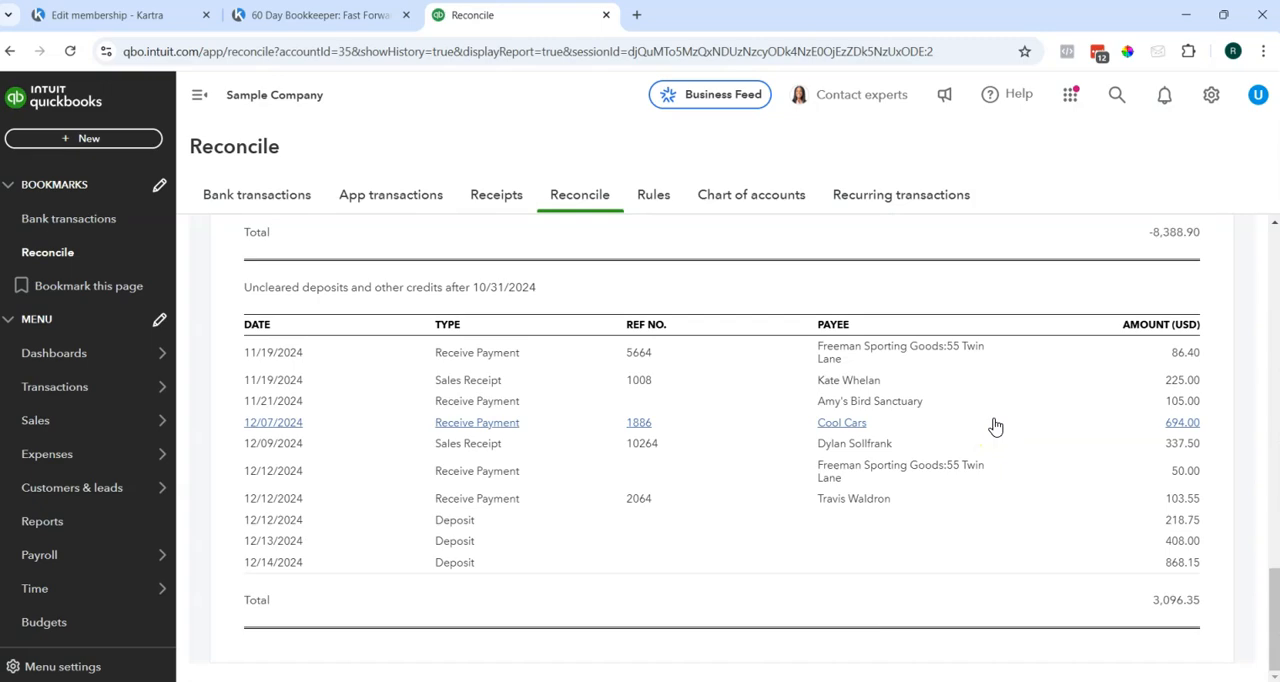
scroll(997, 400, "up", 18)
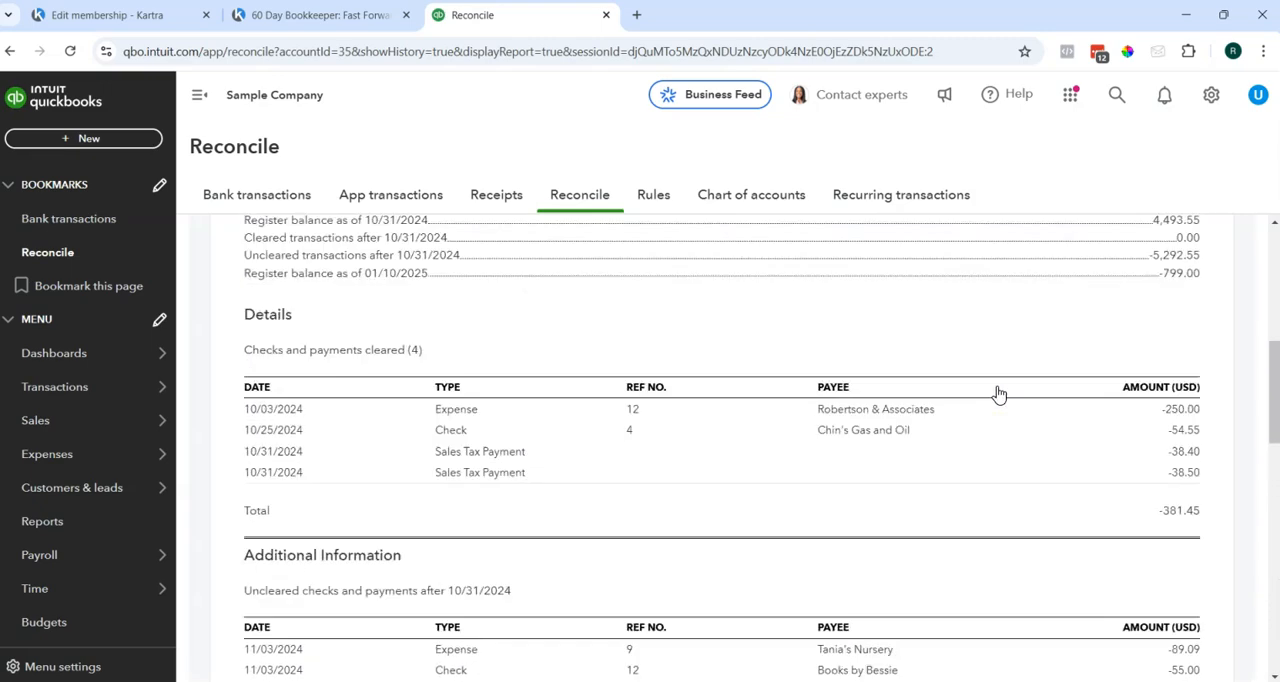